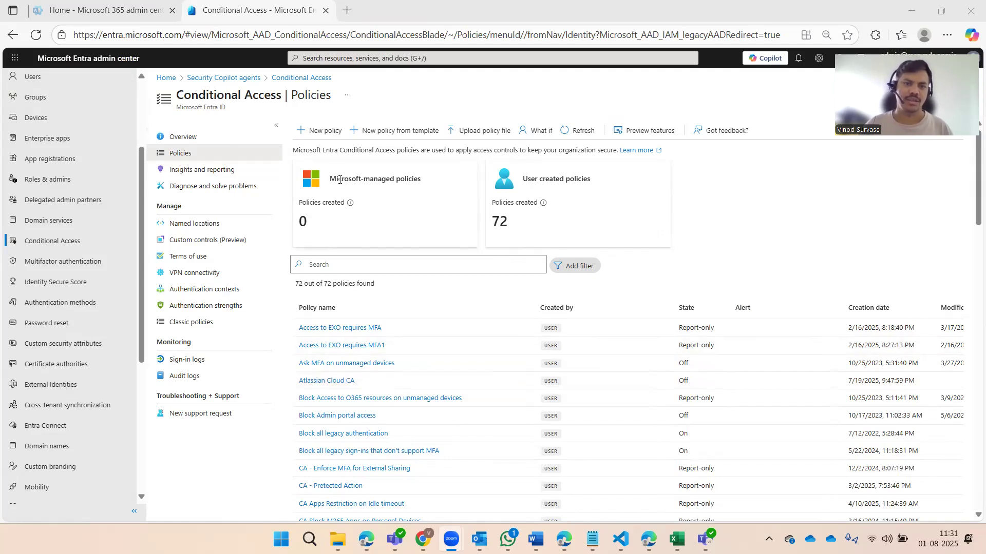
Start a new Conditional Access policy named 'Snow App' assigned to All users
{"action": "left_click", "coordinate": [318, 138]}
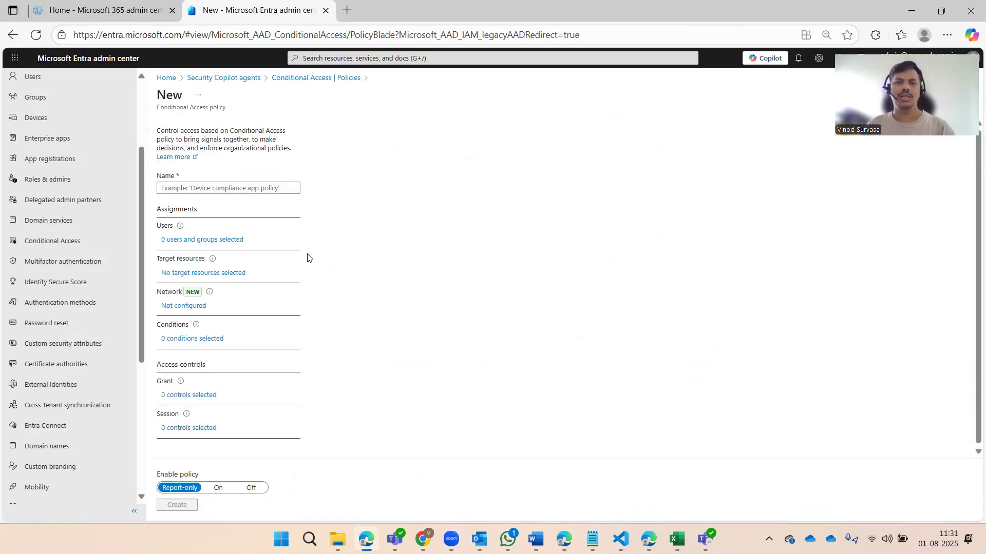
{"action": "left_click", "coordinate": [233, 193]}
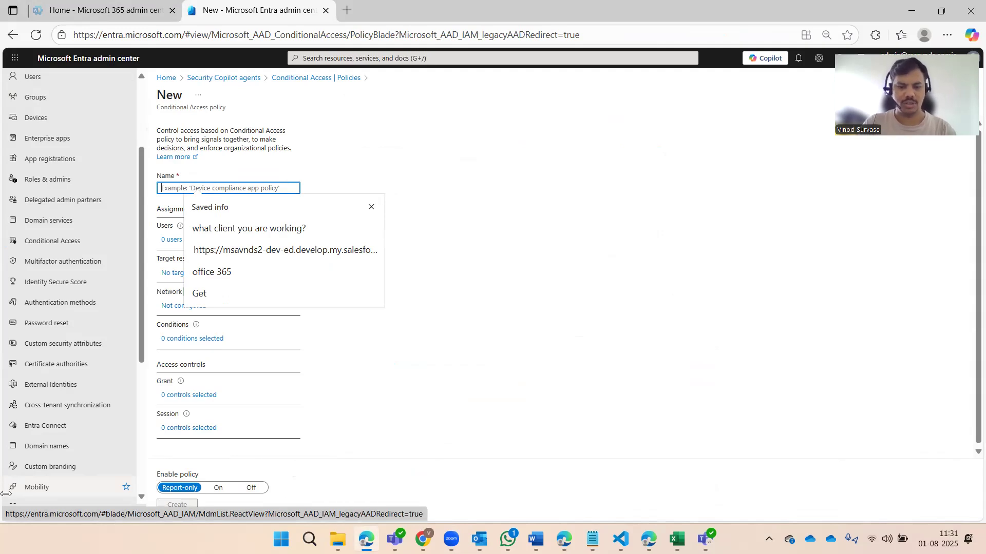
{"action": "type", "text": "Snow App"}
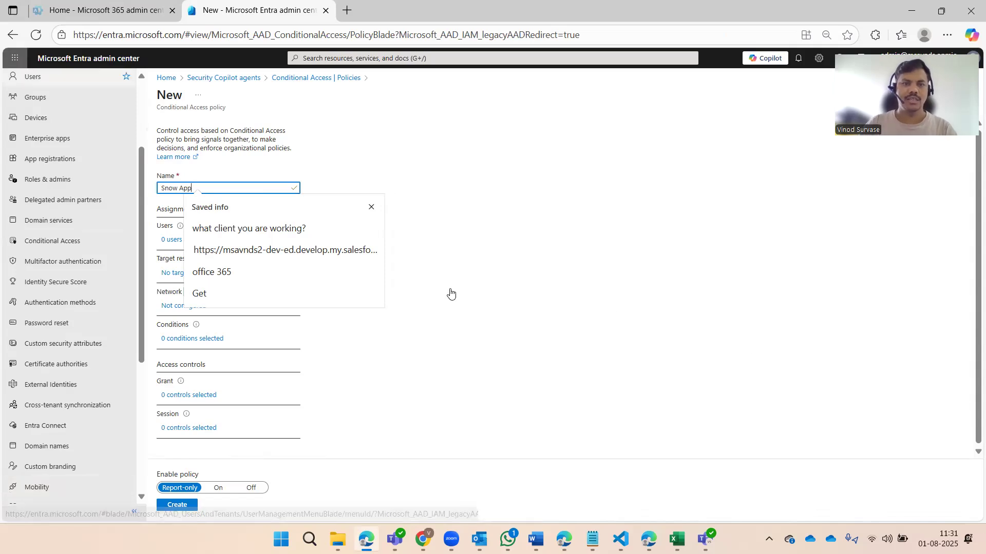
{"action": "left_click", "coordinate": [626, 224]}
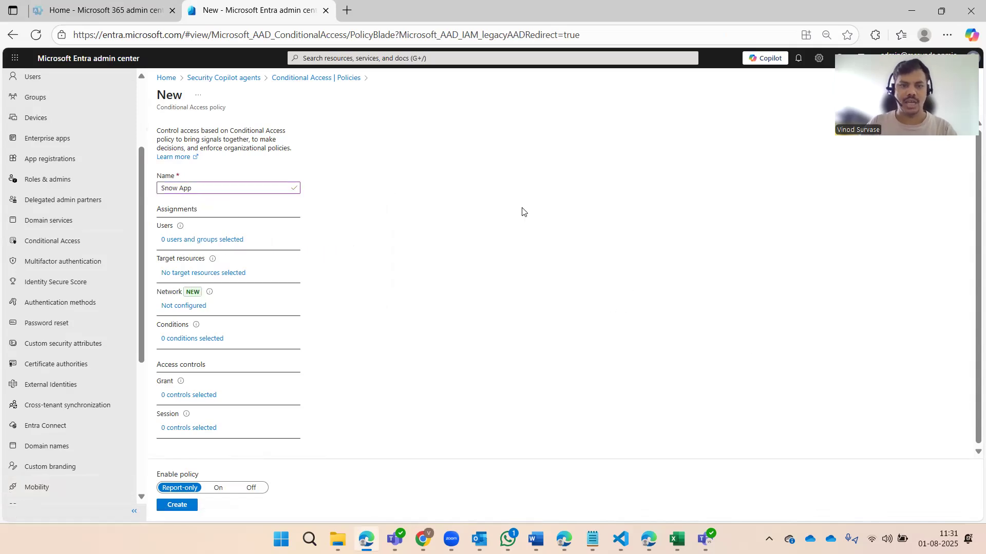
{"action": "left_click", "coordinate": [216, 240]}
{"action": "left_click", "coordinate": [322, 212]}
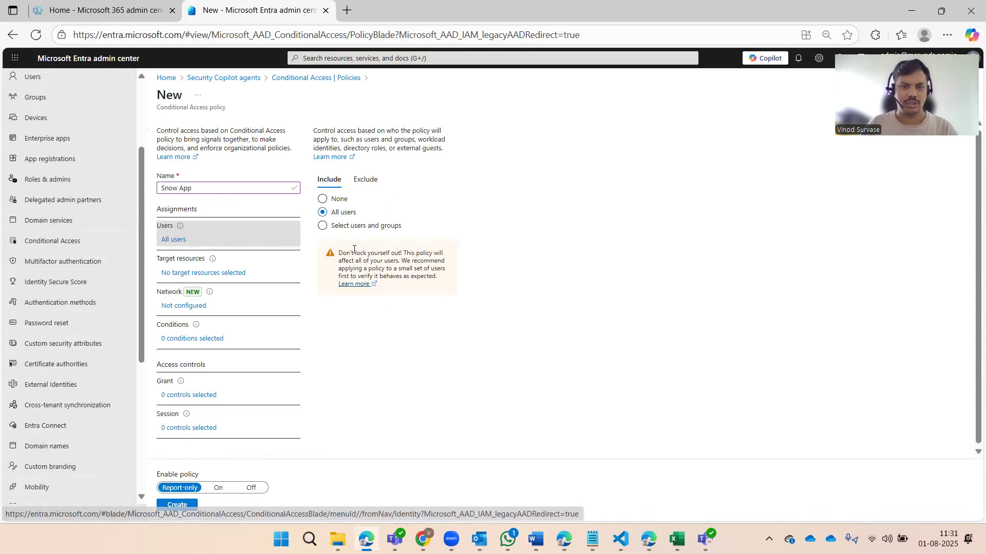
{"action": "left_click", "coordinate": [200, 273]}
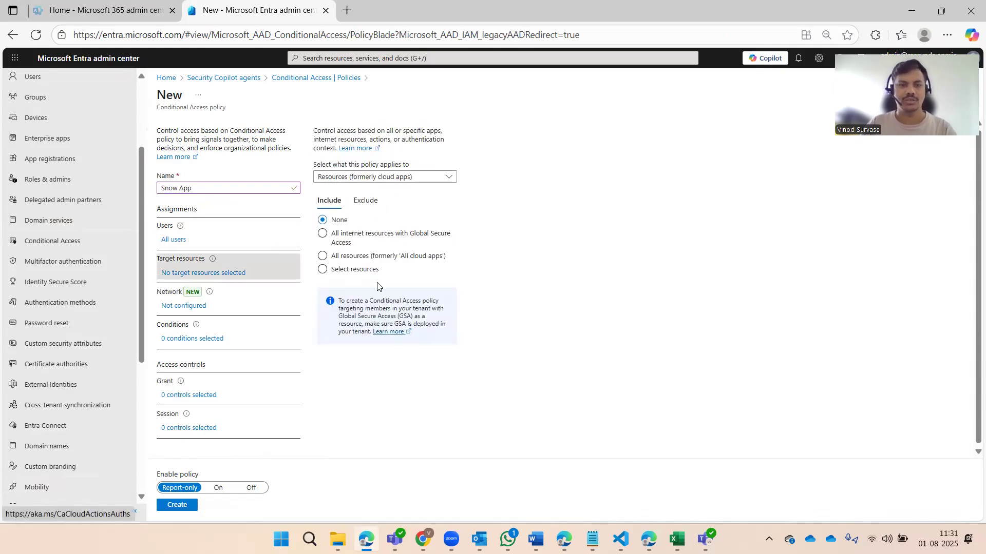
Select ServiceNow as the only target resource, leaving the resource filter unset
{"action": "left_click", "coordinate": [347, 270]}
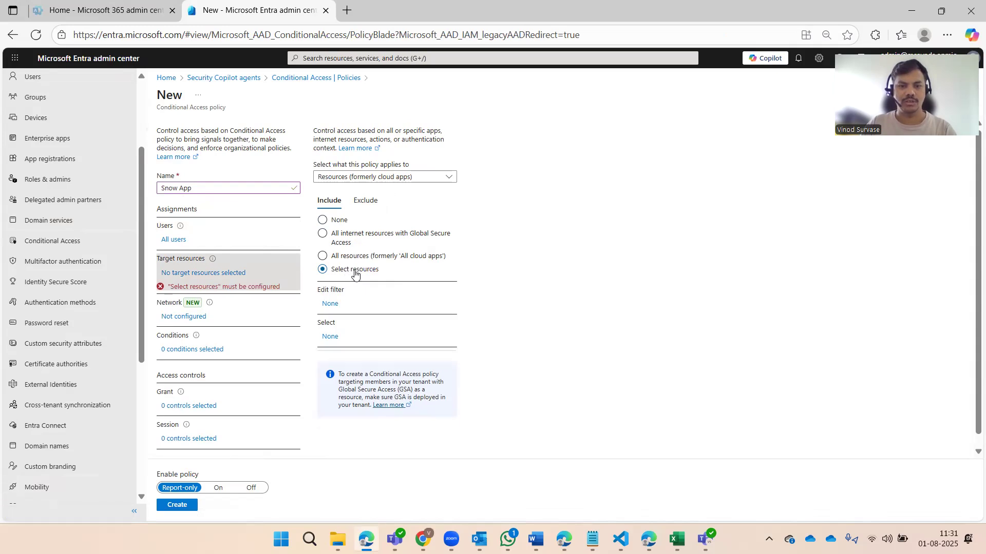
{"action": "left_click", "coordinate": [330, 337]}
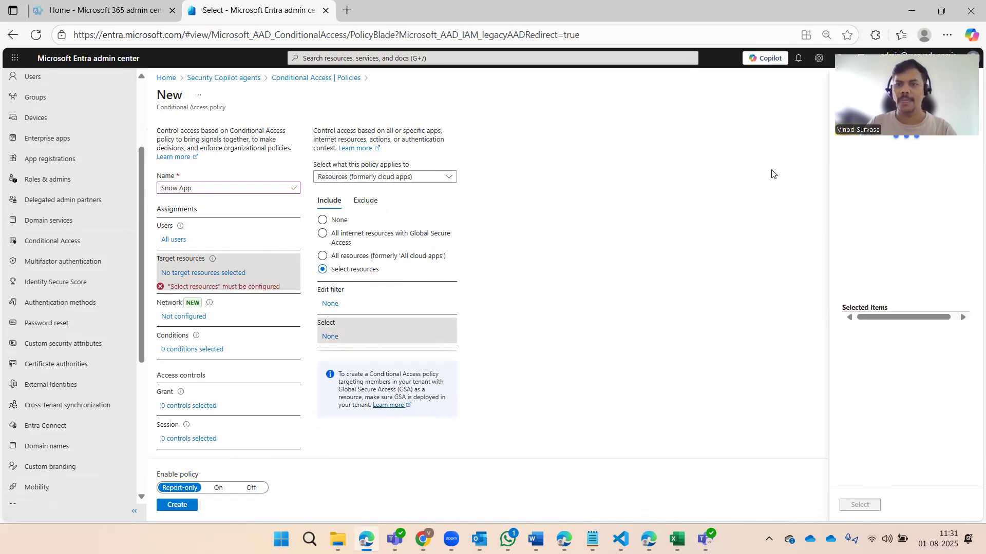
{"action": "left_click_drag", "start_coordinate": [883, 109], "coordinate": [671, 98]}
{"action": "left_click", "coordinate": [858, 116]}
{"action": "type", "text": "servicenow"}
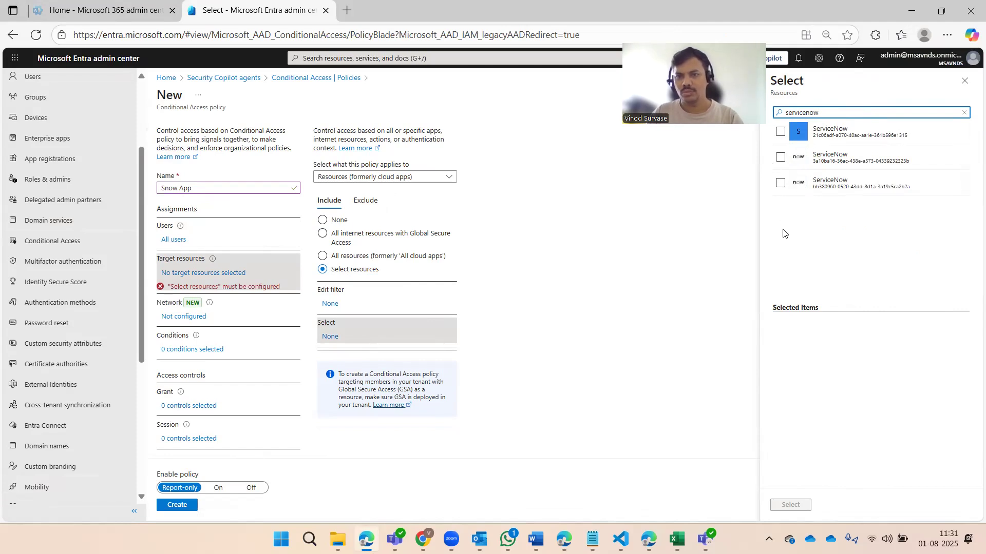
{"action": "left_click", "coordinate": [781, 157]}
{"action": "left_click", "coordinate": [790, 506]}
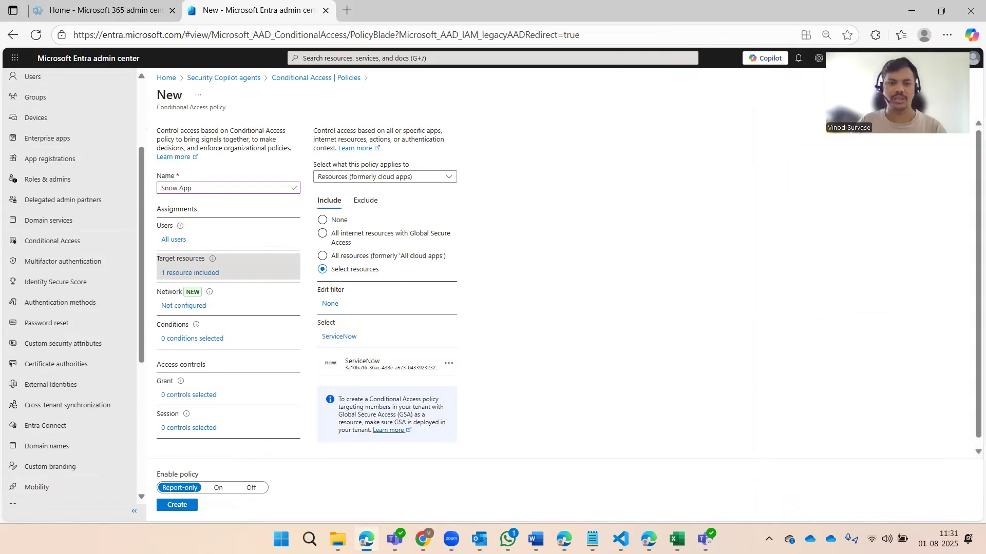
{"action": "scroll", "coordinate": [584, 278], "scroll_direction": "down", "scroll_amount": 1}
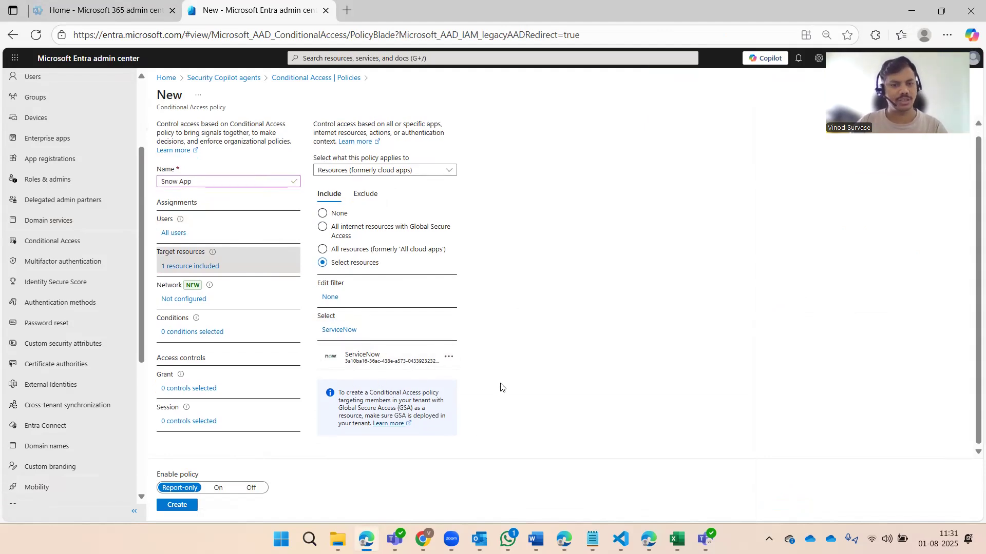
{"action": "left_click", "coordinate": [326, 299]}
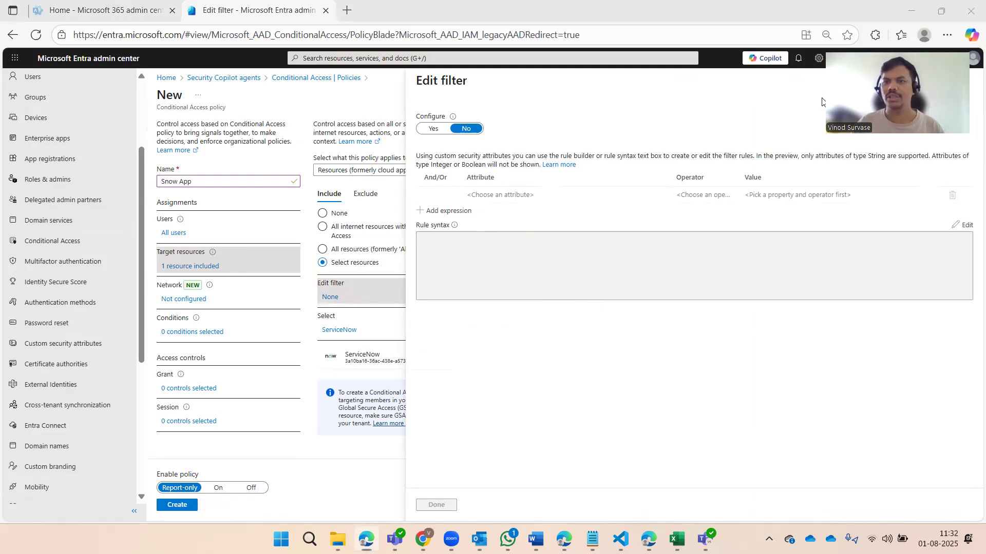
{"action": "left_click", "coordinate": [966, 82]}
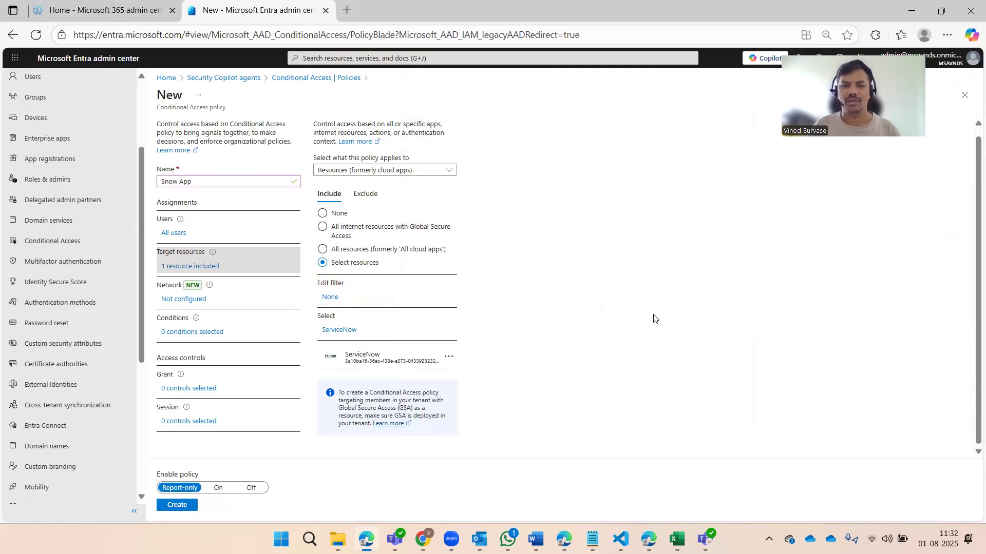
Configure the network assignment to include All trusted networks and locations
{"action": "left_click", "coordinate": [183, 300]}
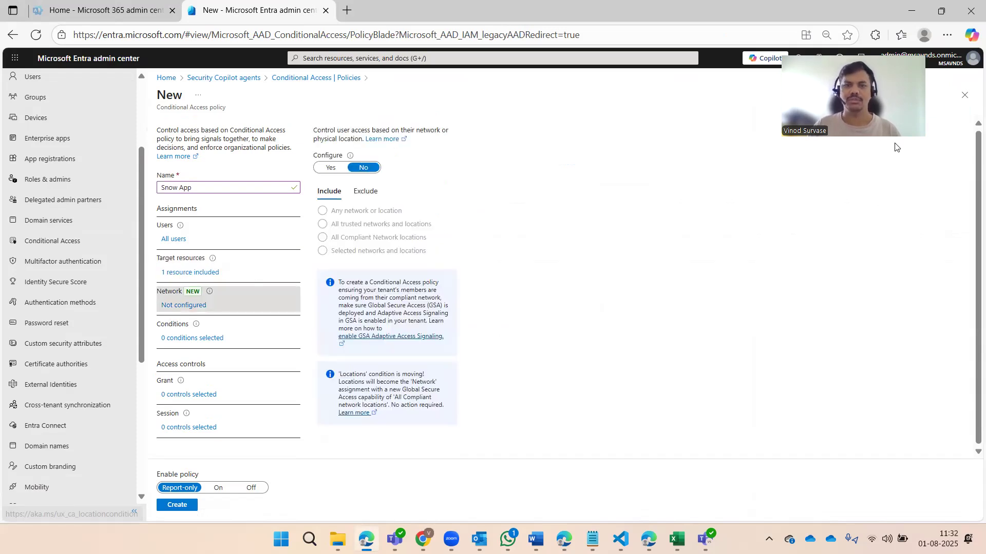
{"action": "left_click", "coordinate": [330, 168]}
{"action": "left_click", "coordinate": [344, 226]}
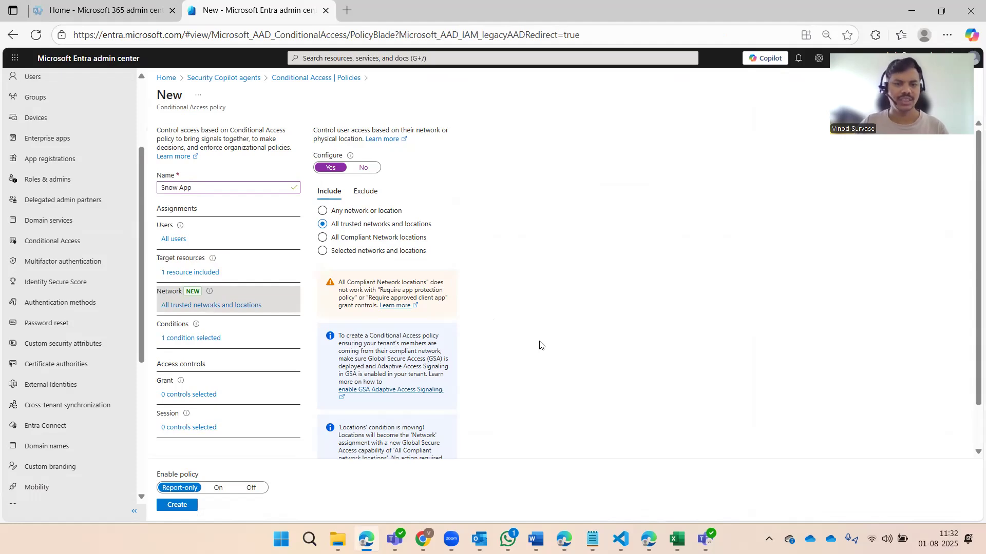
{"action": "left_click", "coordinate": [367, 238]}
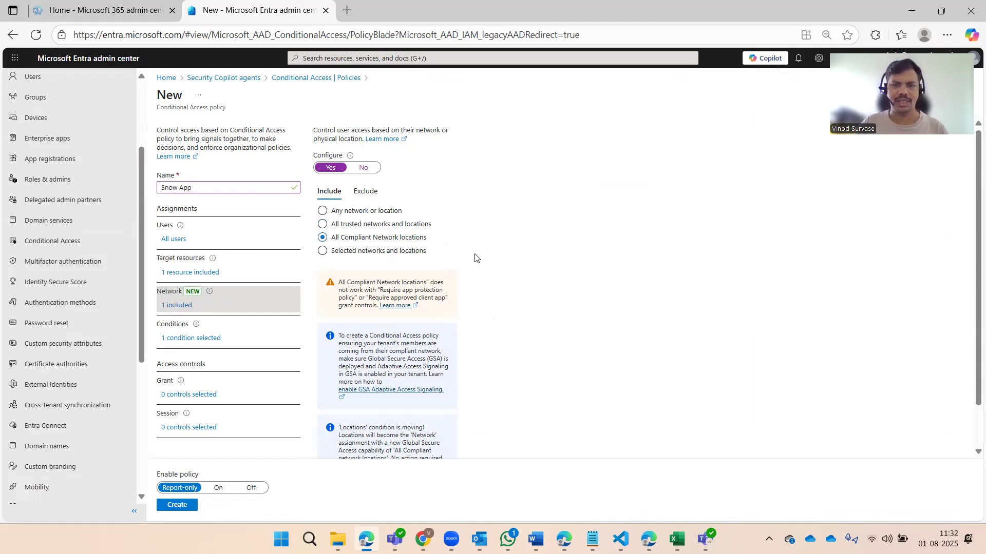
{"action": "left_click", "coordinate": [364, 169]}
{"action": "left_click", "coordinate": [329, 168]}
{"action": "left_click", "coordinate": [354, 224]}
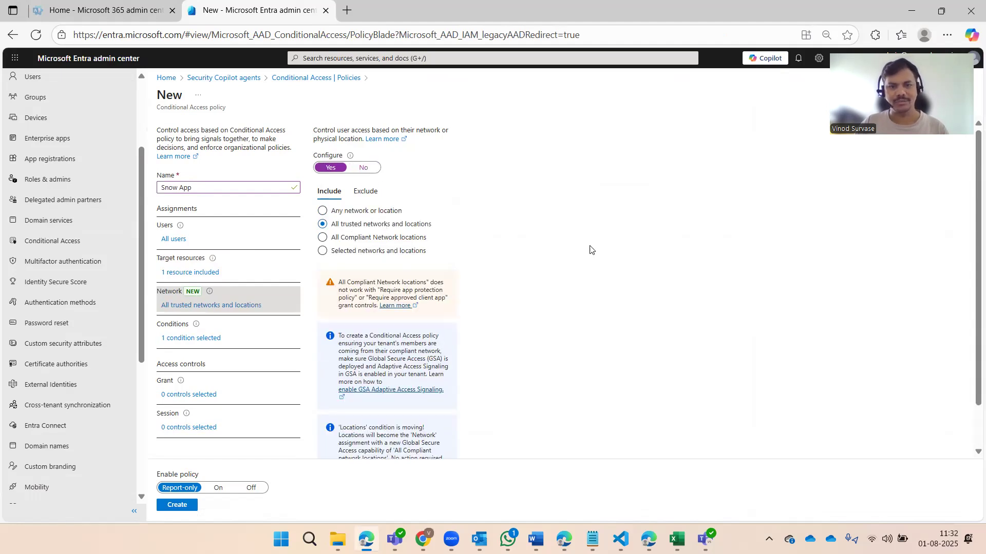
{"action": "left_click", "coordinate": [204, 339]}
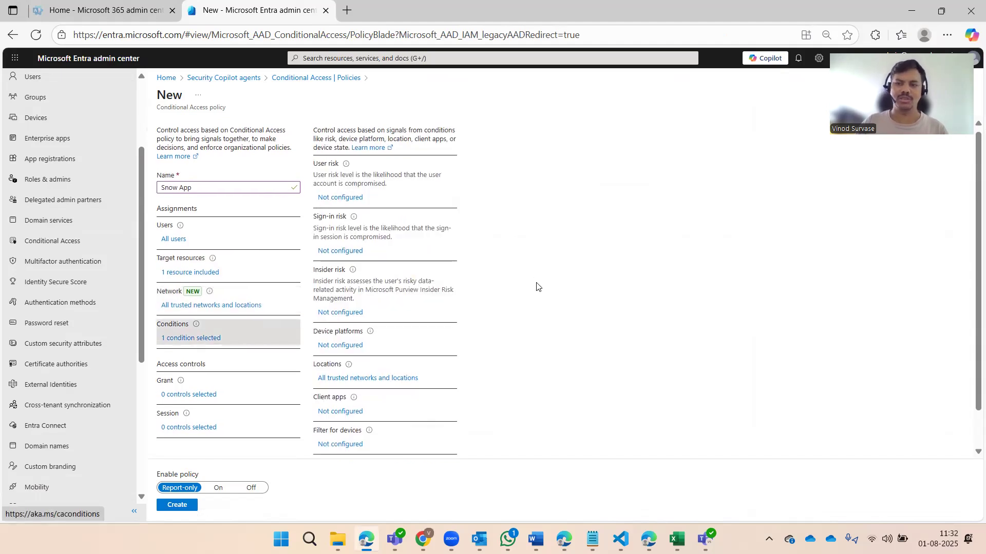
Enable the Client apps condition with Exchange ActiveSync and Other clients unchecked
{"action": "scroll", "coordinate": [536, 288], "scroll_direction": "down", "scroll_amount": 1}
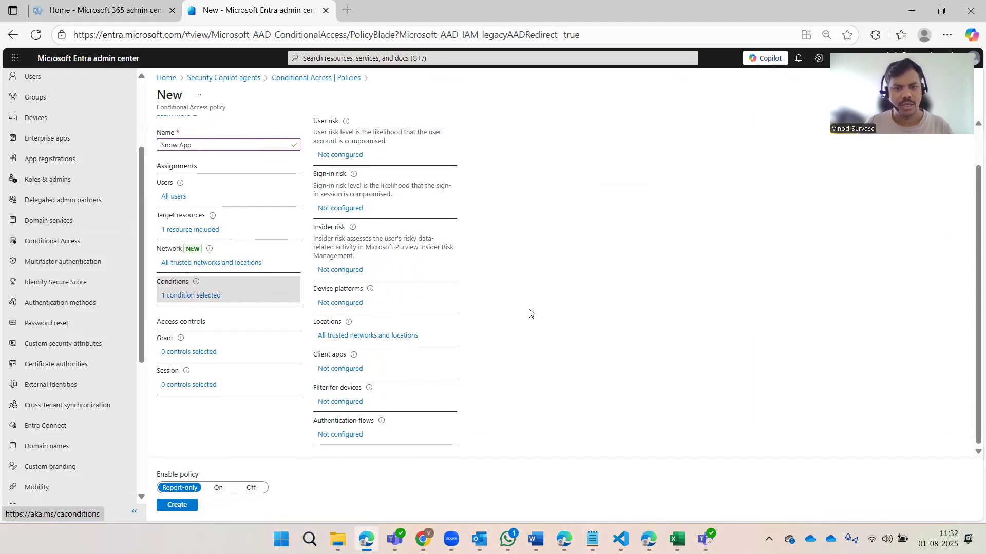
{"action": "left_click", "coordinate": [346, 369]}
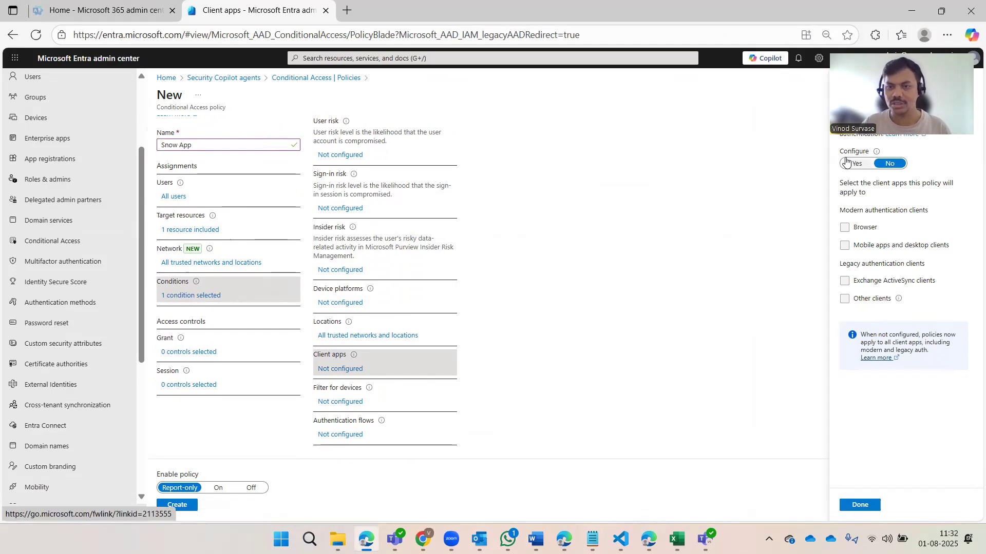
{"action": "left_click", "coordinate": [854, 167]}
{"action": "left_click", "coordinate": [847, 282]}
{"action": "left_click", "coordinate": [850, 302]}
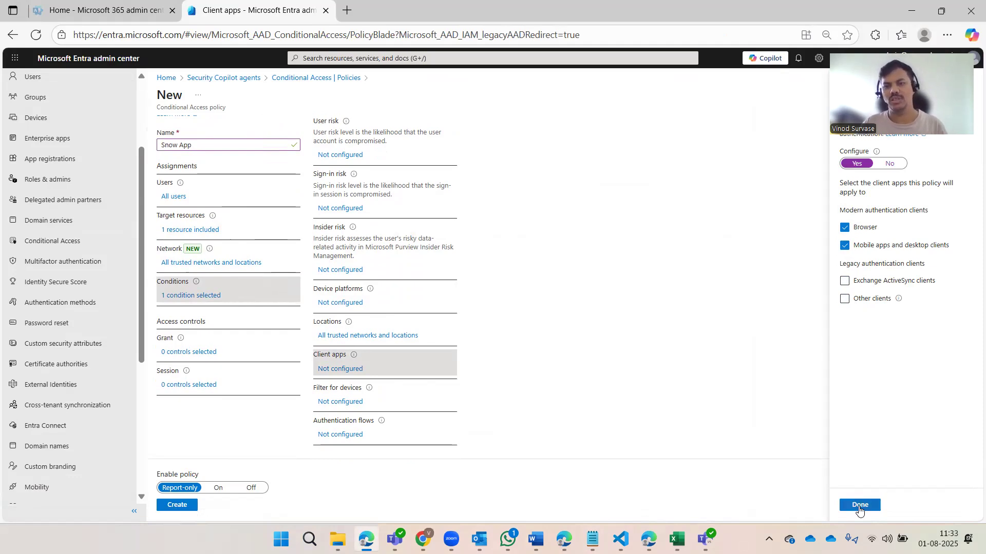
{"action": "left_click", "coordinate": [860, 506]}
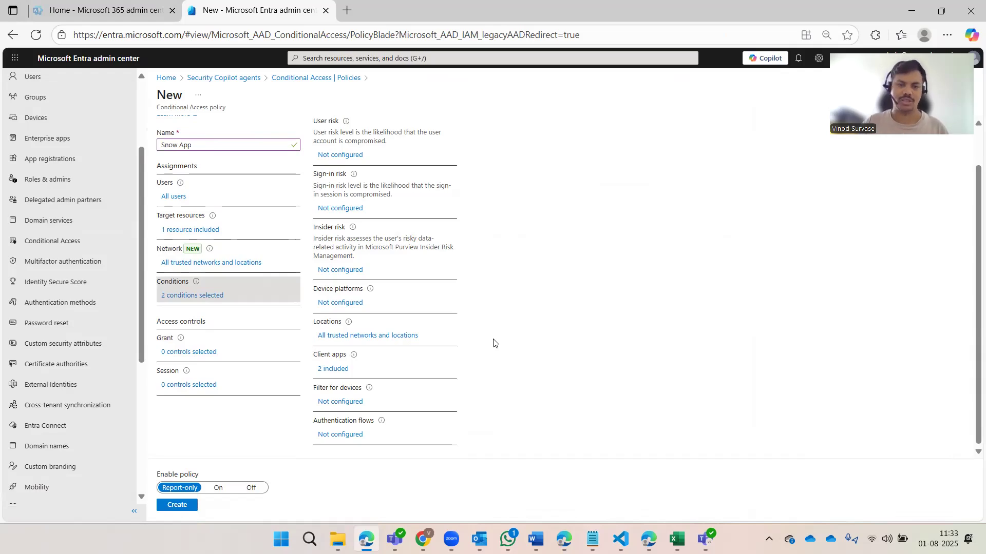
Pick compliant device and HR Application authentication strength as the grant controls
{"action": "scroll", "coordinate": [565, 361], "scroll_direction": "up", "scroll_amount": 2}
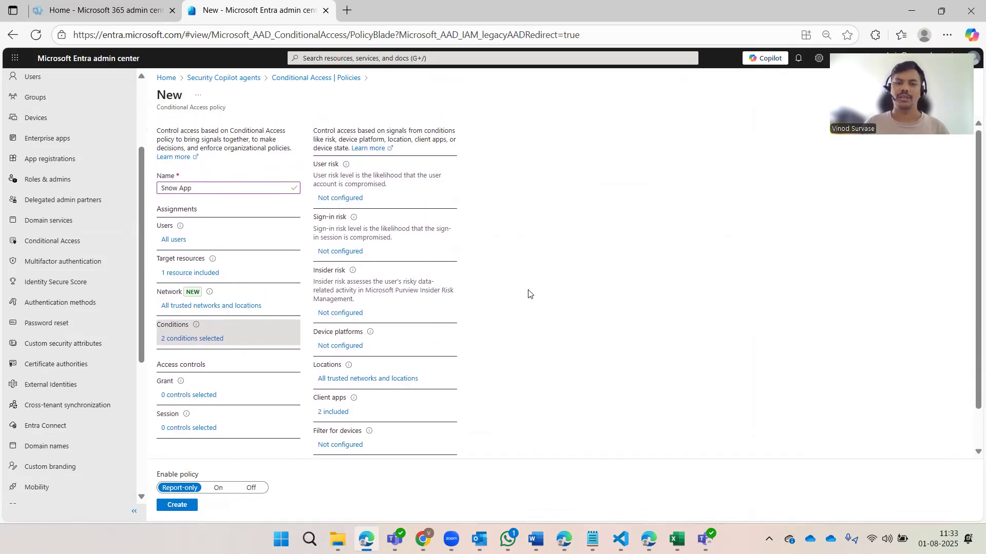
{"action": "scroll", "coordinate": [241, 337], "scroll_direction": "down", "scroll_amount": 2}
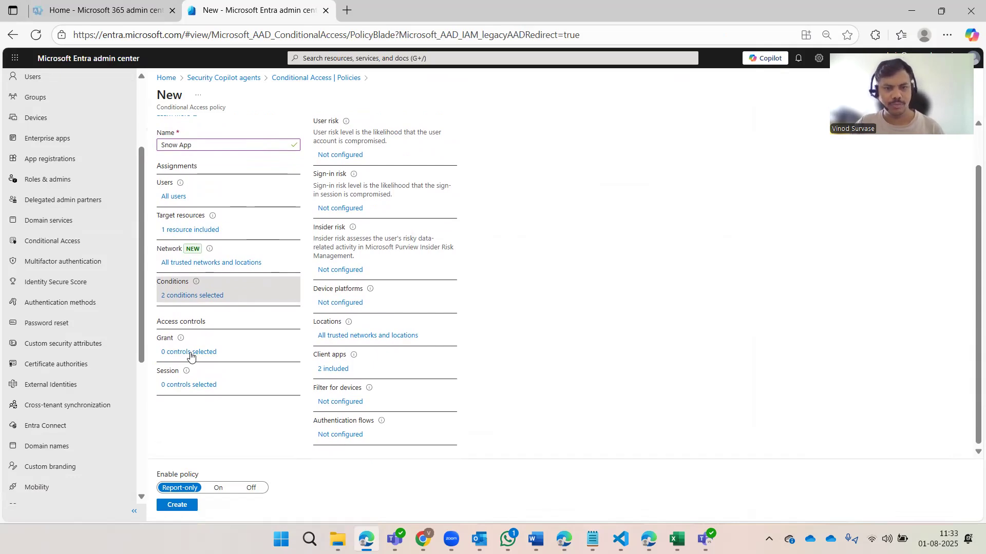
{"action": "left_click", "coordinate": [191, 352]}
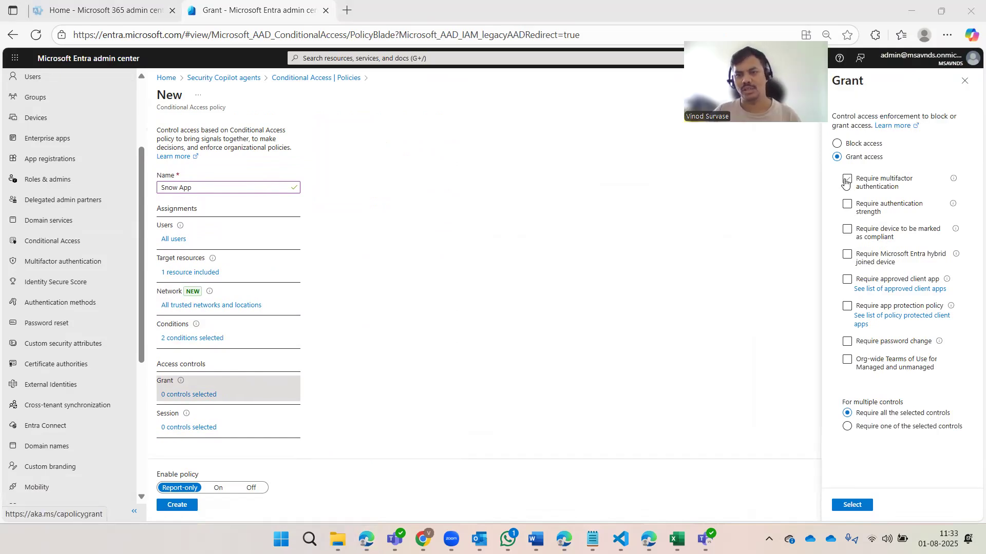
{"action": "left_click", "coordinate": [891, 282]}
{"action": "left_click", "coordinate": [890, 282]}
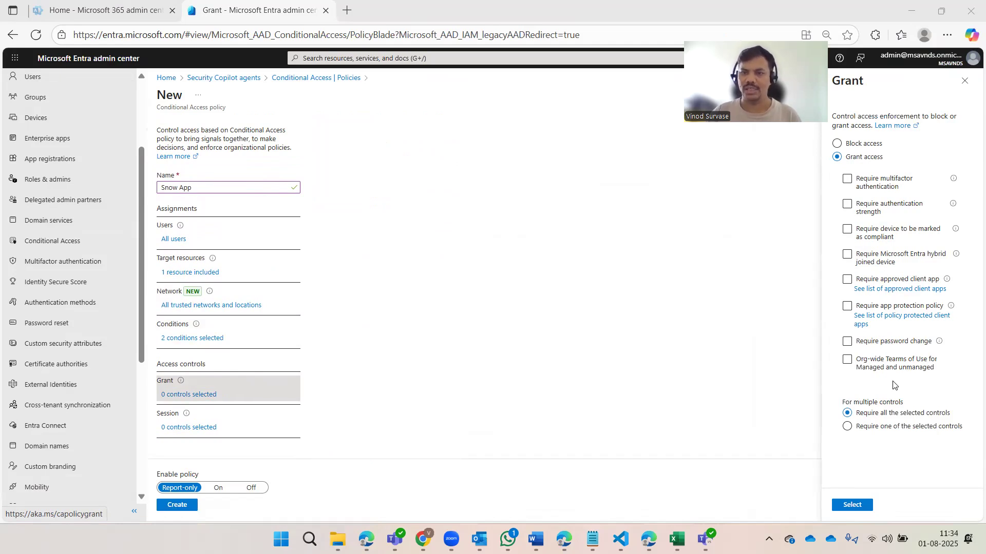
{"action": "left_click", "coordinate": [848, 230]}
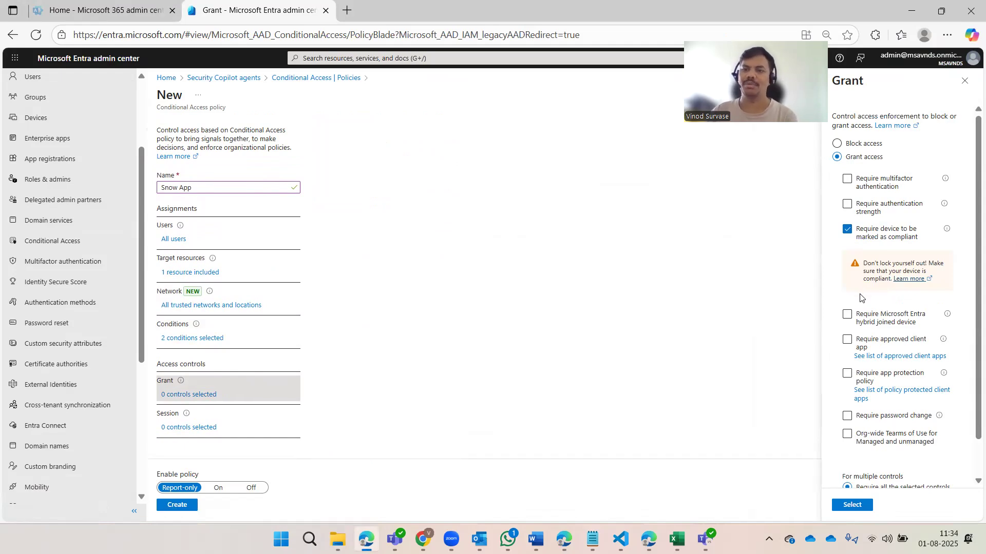
{"action": "left_click", "coordinate": [847, 205]}
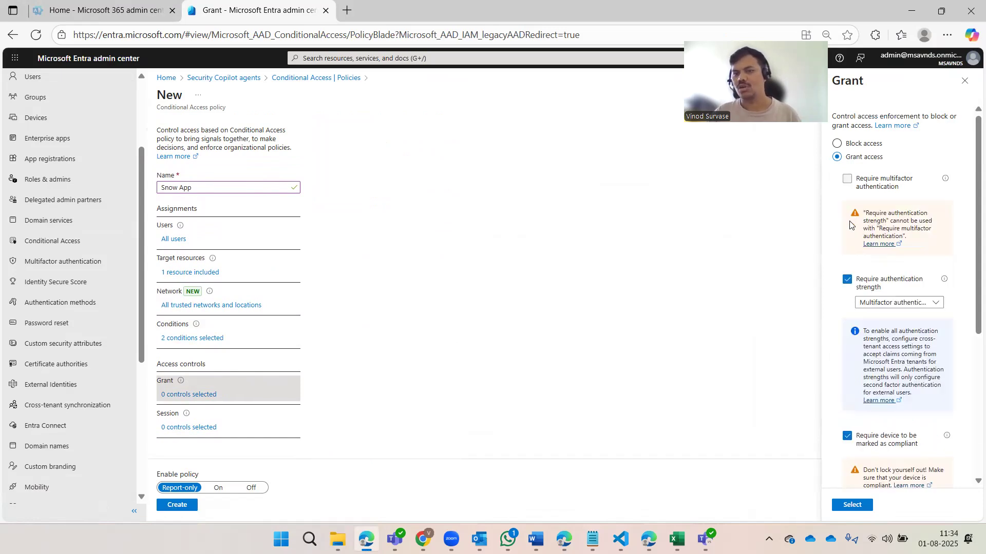
{"action": "left_click", "coordinate": [885, 303]}
{"action": "scroll", "coordinate": [899, 280], "scroll_direction": "down", "scroll_amount": 3}
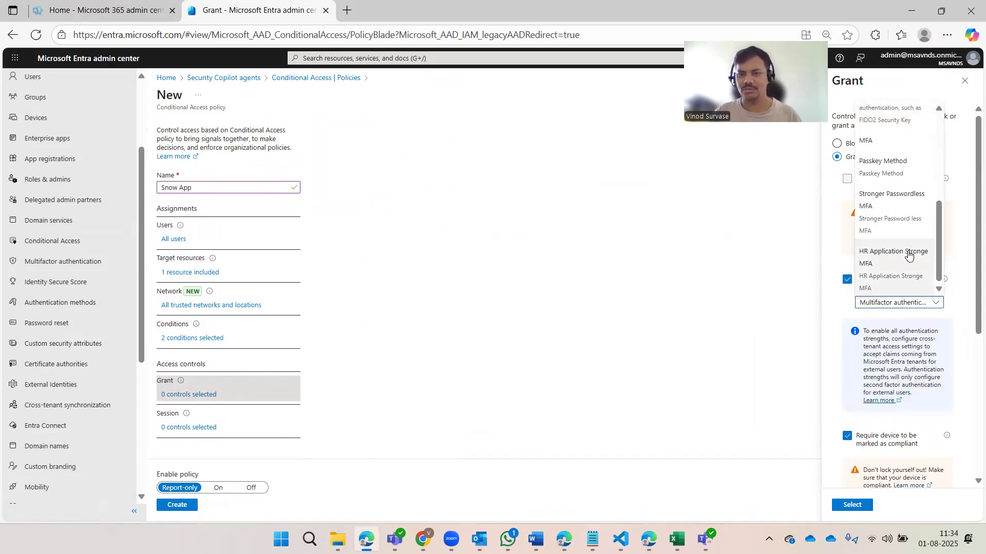
{"action": "left_click", "coordinate": [896, 277]}
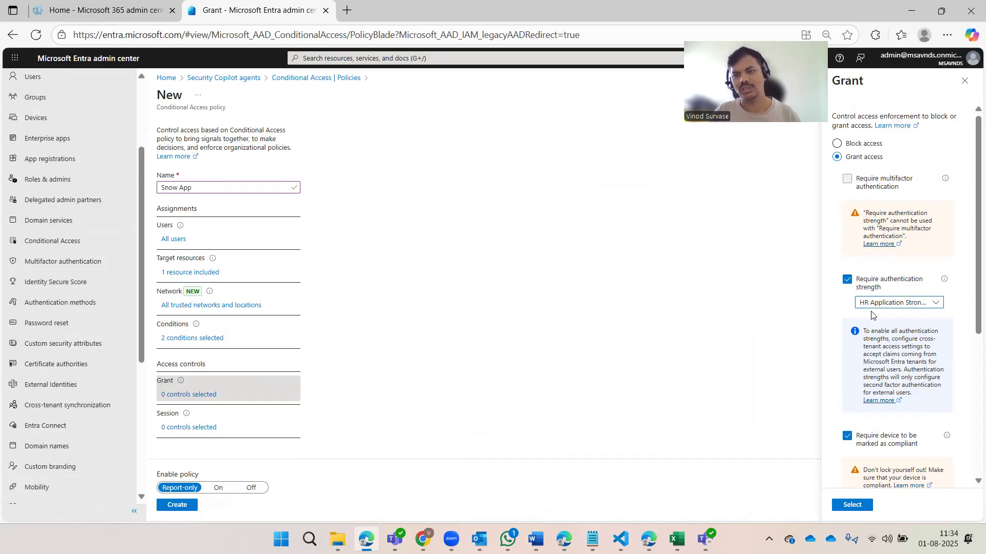
Set the grant to 'Require one of the selected controls' and save it
{"action": "scroll", "coordinate": [872, 315], "scroll_direction": "down", "scroll_amount": 5}
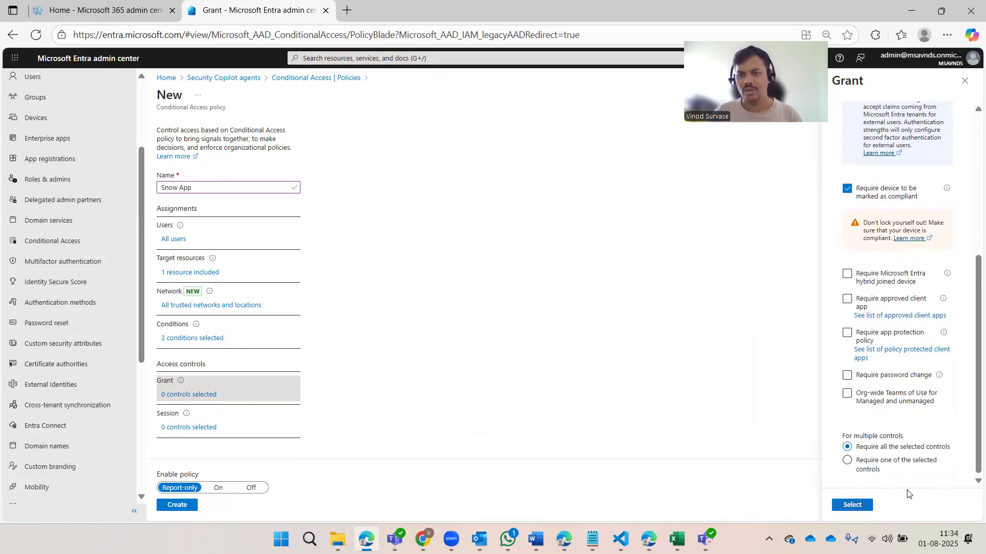
{"action": "left_click", "coordinate": [881, 466]}
{"action": "left_click", "coordinate": [852, 505]}
{"action": "scroll", "coordinate": [462, 372], "scroll_direction": "down", "scroll_amount": 1}
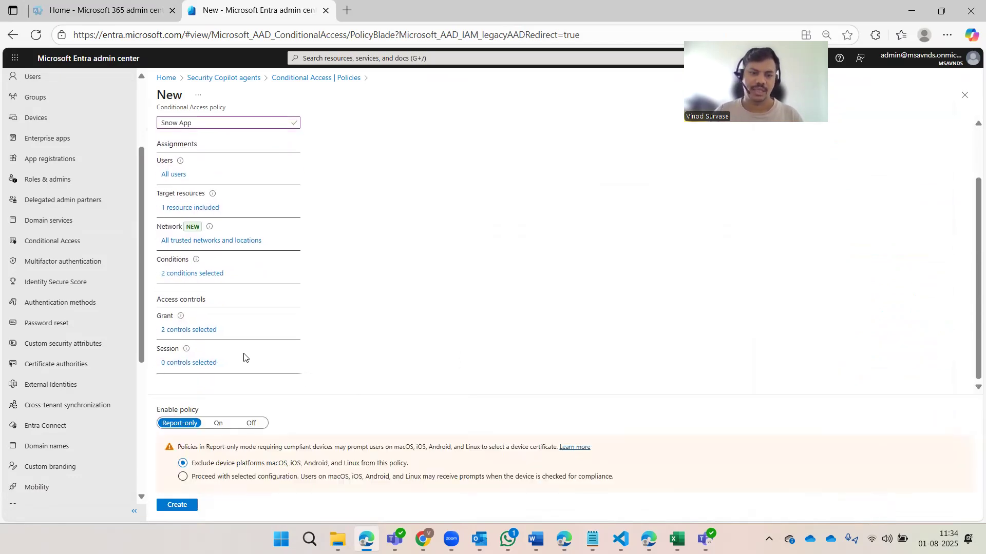
Open the Session blade from '0 controls selected' under Session
{"action": "left_click", "coordinate": [197, 364]}
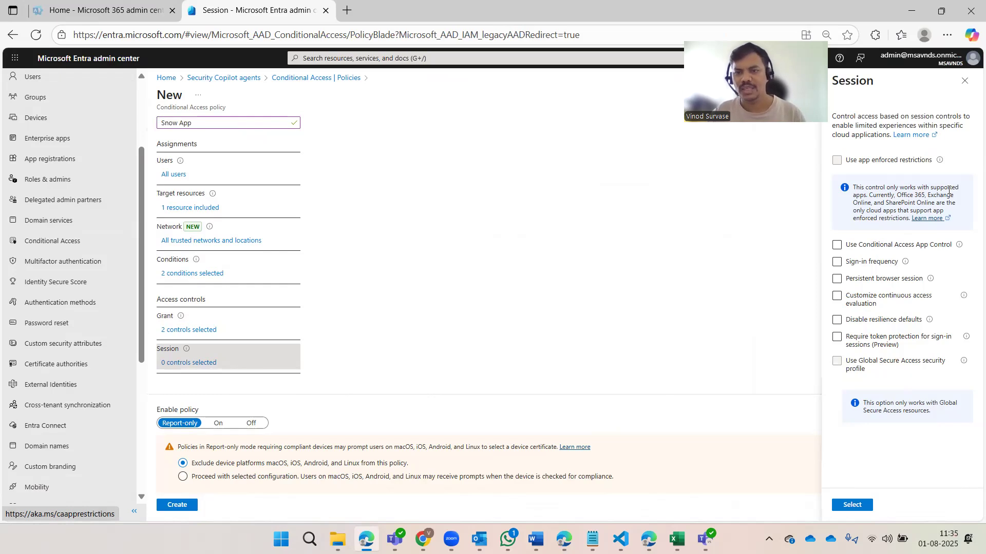
Enable sign-in frequency, trying a 4-hour periodic interval before choosing Every time
{"action": "left_click", "coordinate": [838, 263]}
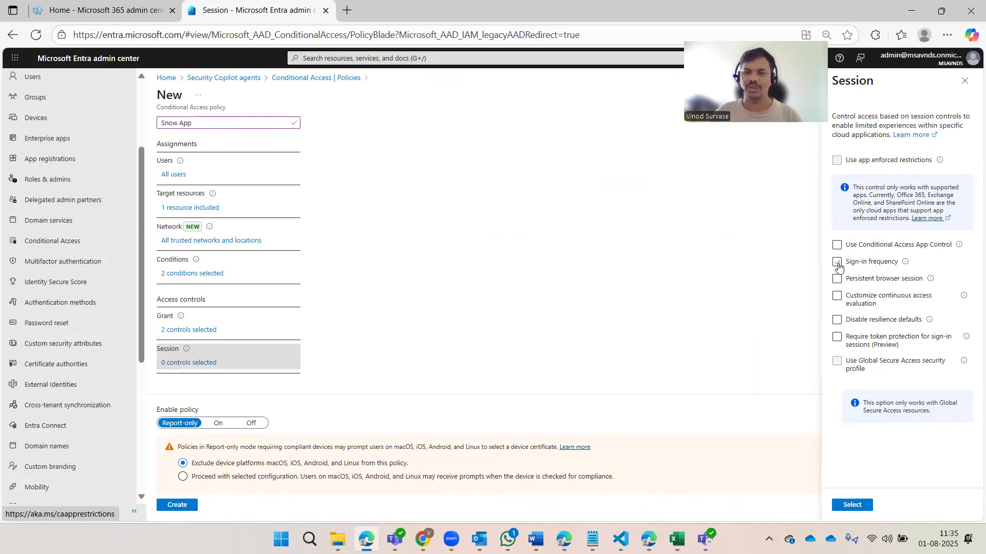
{"action": "left_click", "coordinate": [873, 327]}
{"action": "left_click", "coordinate": [886, 345]}
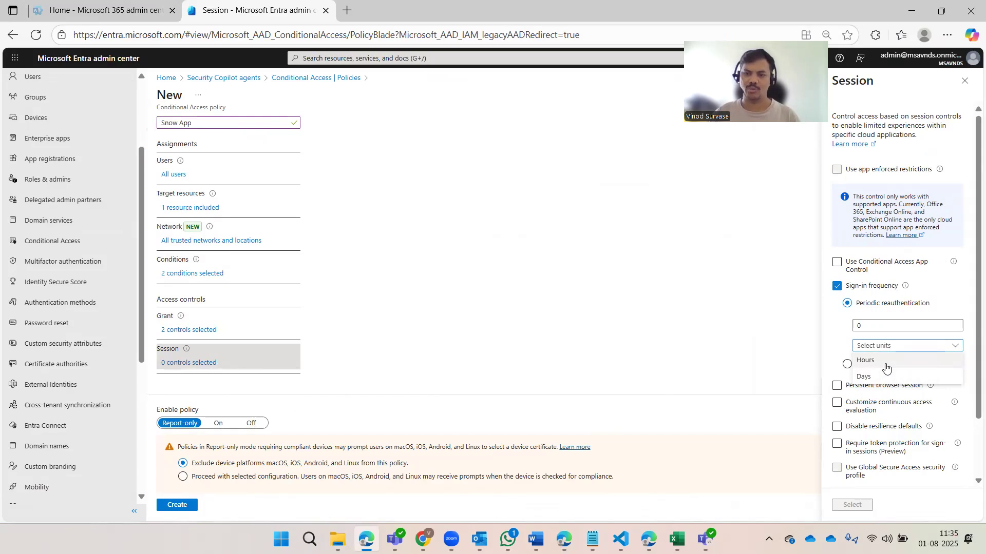
{"action": "left_click", "coordinate": [882, 361]}
{"action": "left_click_drag", "start_coordinate": [875, 327], "coordinate": [839, 325]}
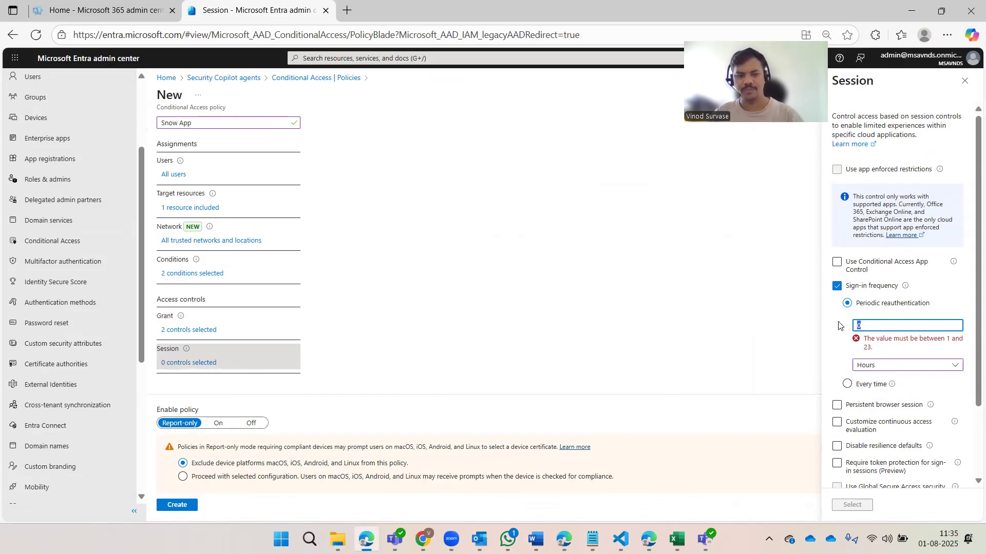
{"action": "type", "text": "4"}
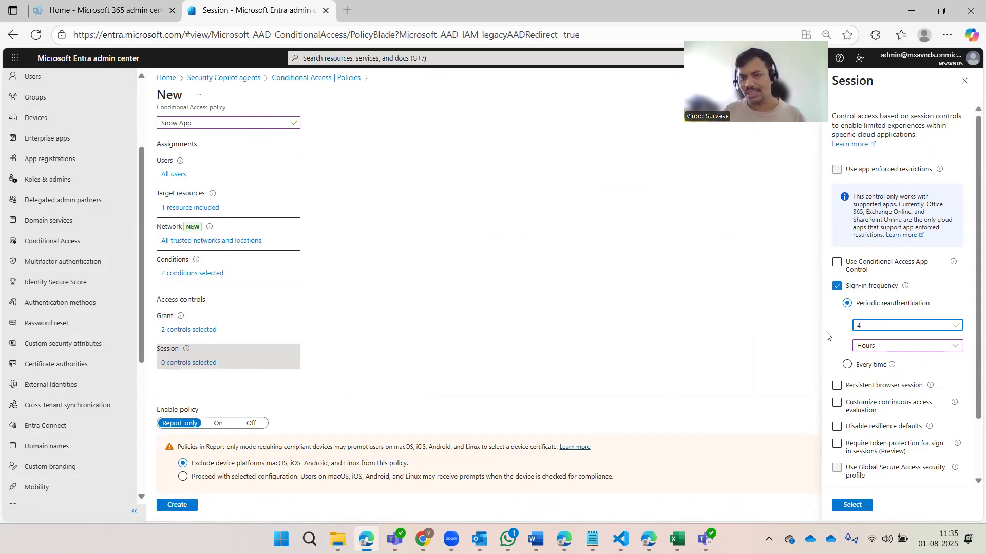
{"action": "left_click_drag", "start_coordinate": [868, 326], "coordinate": [795, 321]}
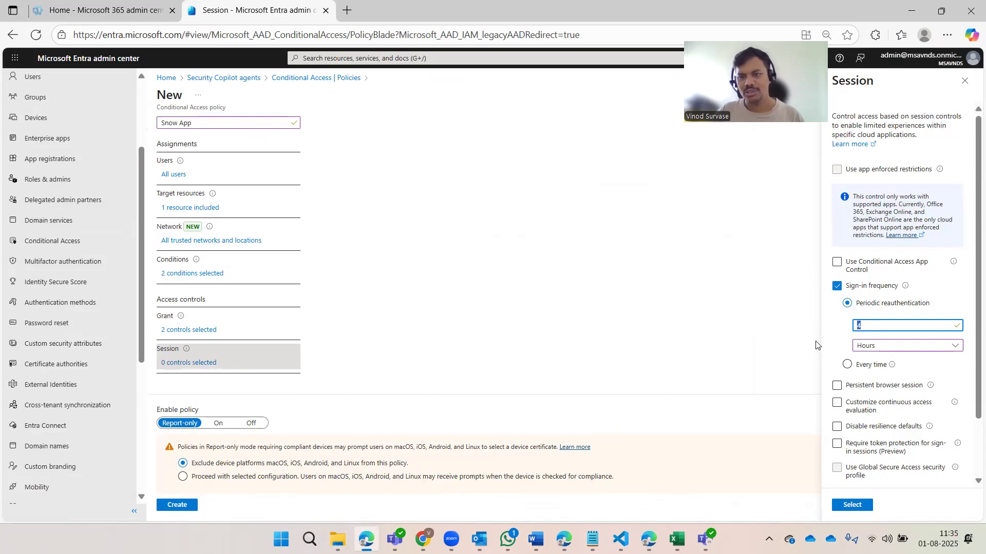
{"action": "left_click", "coordinate": [846, 365]}
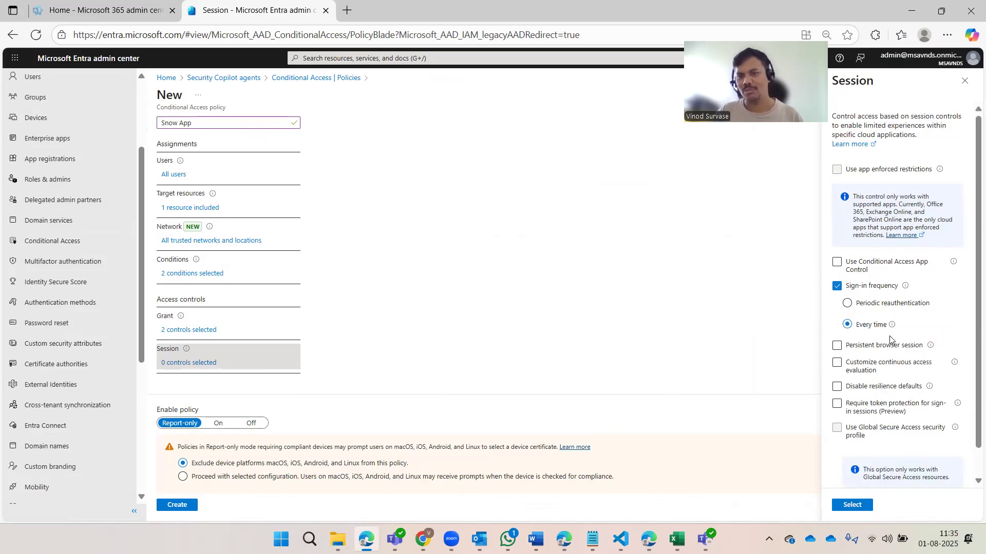
{"action": "mouse_move", "coordinate": [891, 328]}
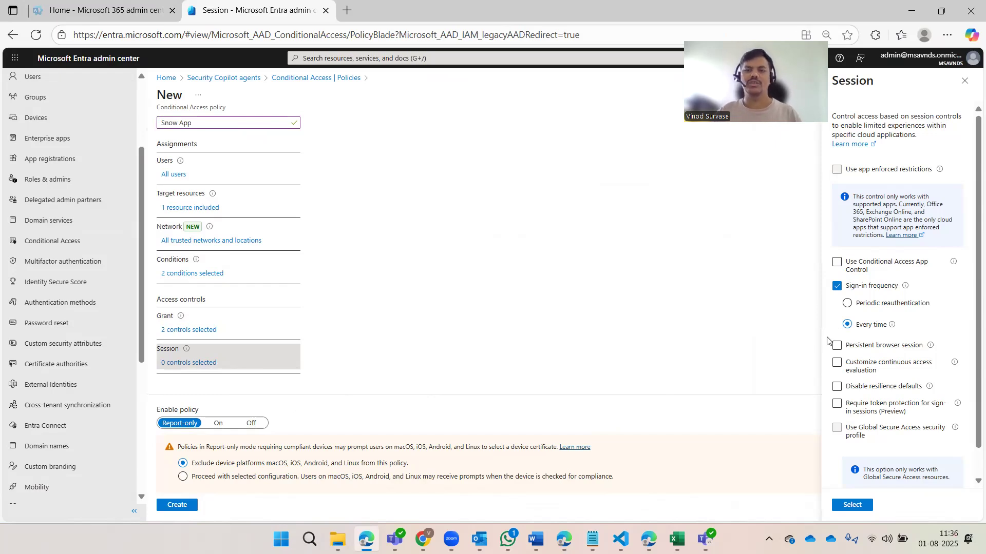
Re-enable sign-in frequency set to Every time and save the session settings
{"action": "left_click", "coordinate": [862, 309]}
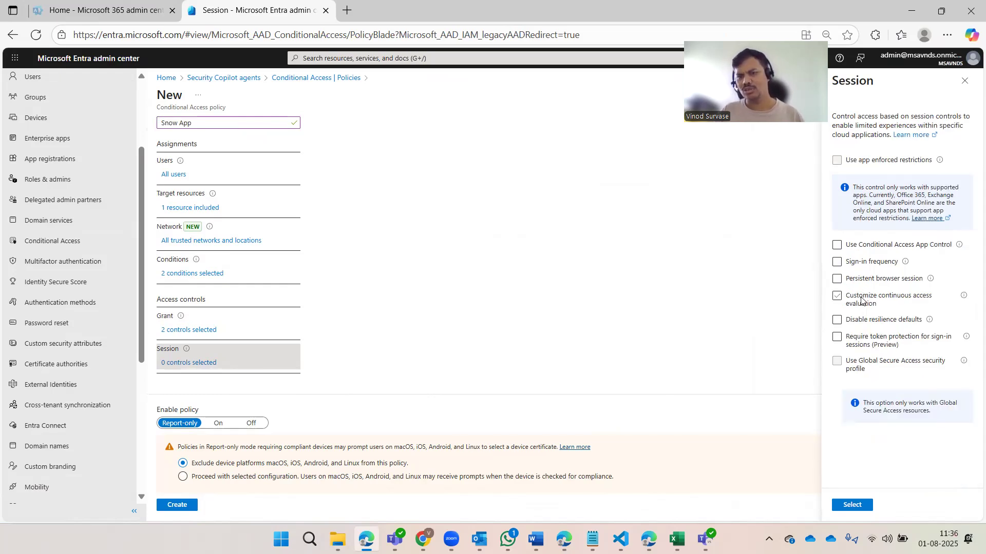
{"action": "scroll", "coordinate": [871, 296], "scroll_direction": "up", "scroll_amount": 1}
{"action": "left_click", "coordinate": [856, 263]}
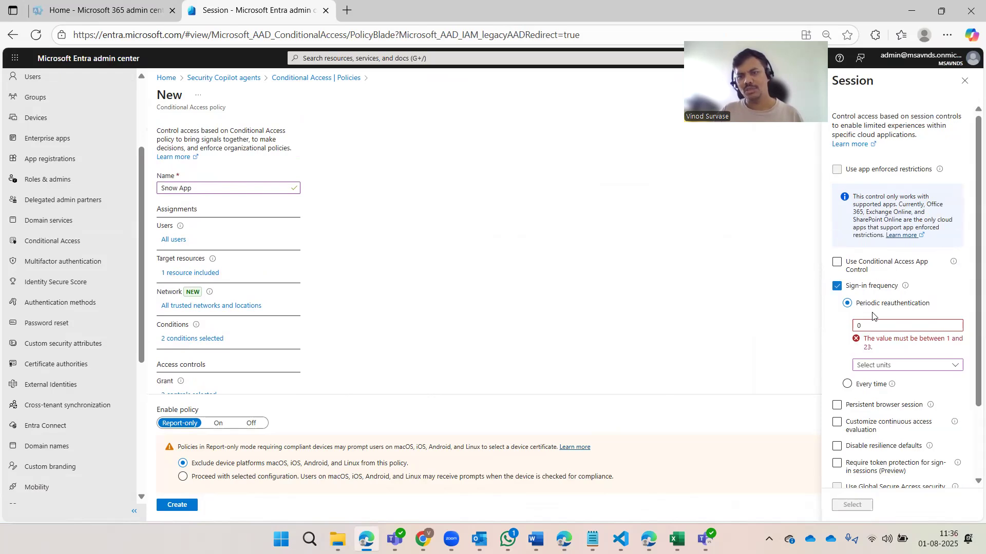
{"action": "double_click", "coordinate": [872, 324]}
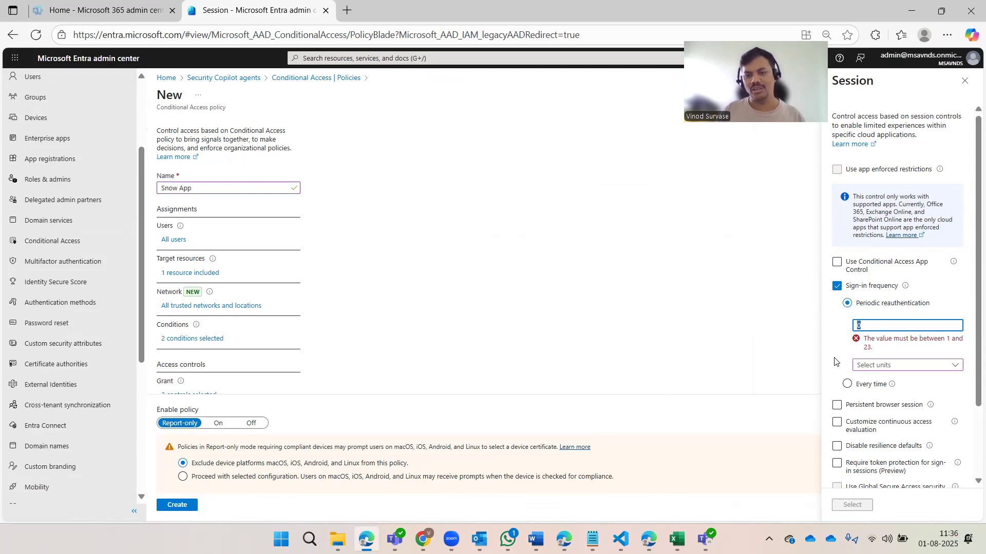
{"action": "left_click", "coordinate": [847, 384]}
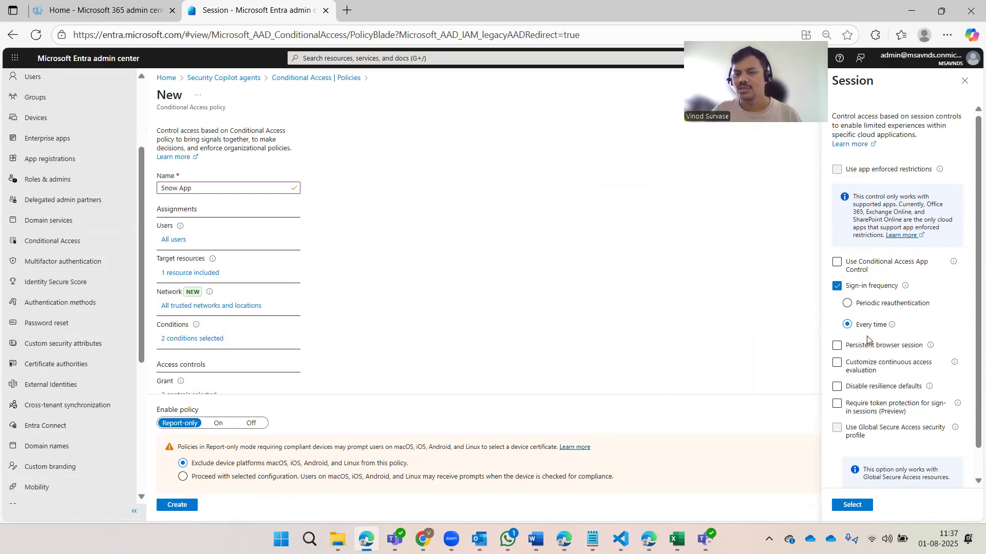
{"action": "scroll", "coordinate": [867, 340], "scroll_direction": "down", "scroll_amount": 1}
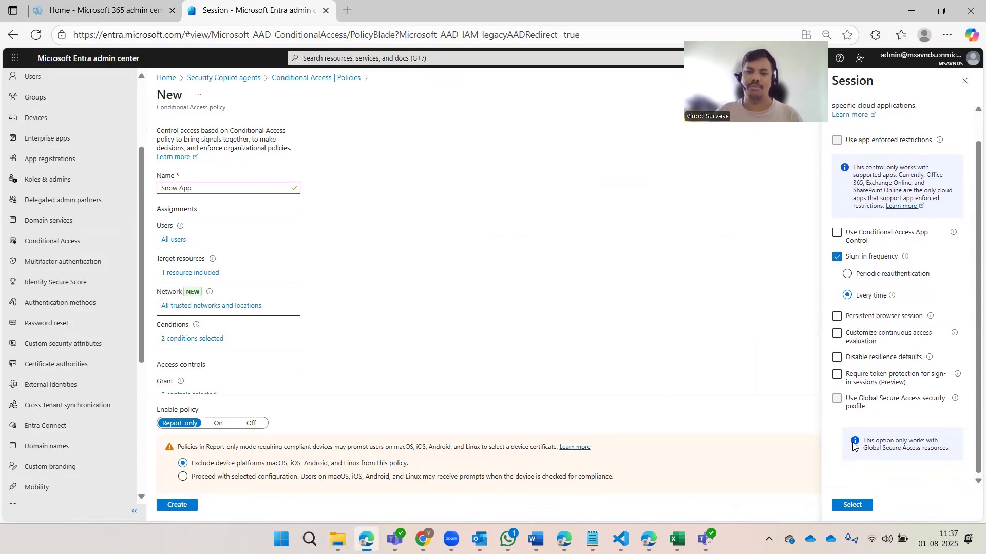
{"action": "left_click", "coordinate": [853, 506]}
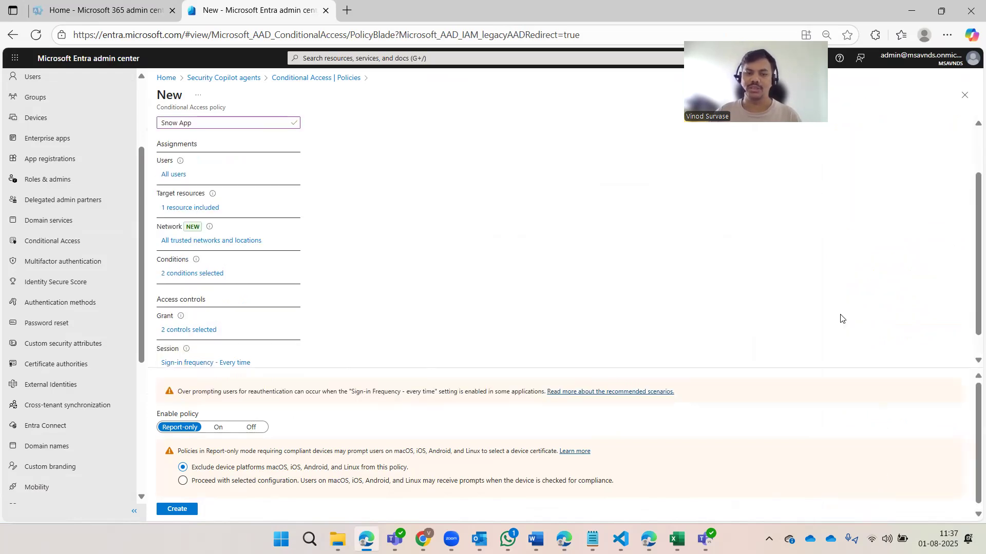
{"action": "scroll", "coordinate": [526, 334], "scroll_direction": "down", "scroll_amount": 1}
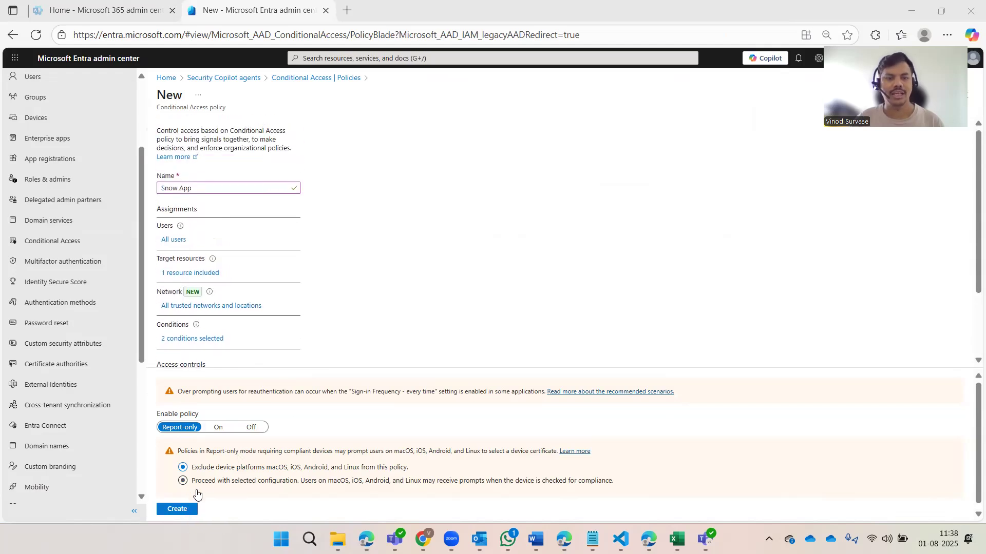
Create the Snow App policy
{"action": "left_click", "coordinate": [179, 510]}
{"action": "scroll", "coordinate": [443, 314], "scroll_direction": "down", "scroll_amount": 2}
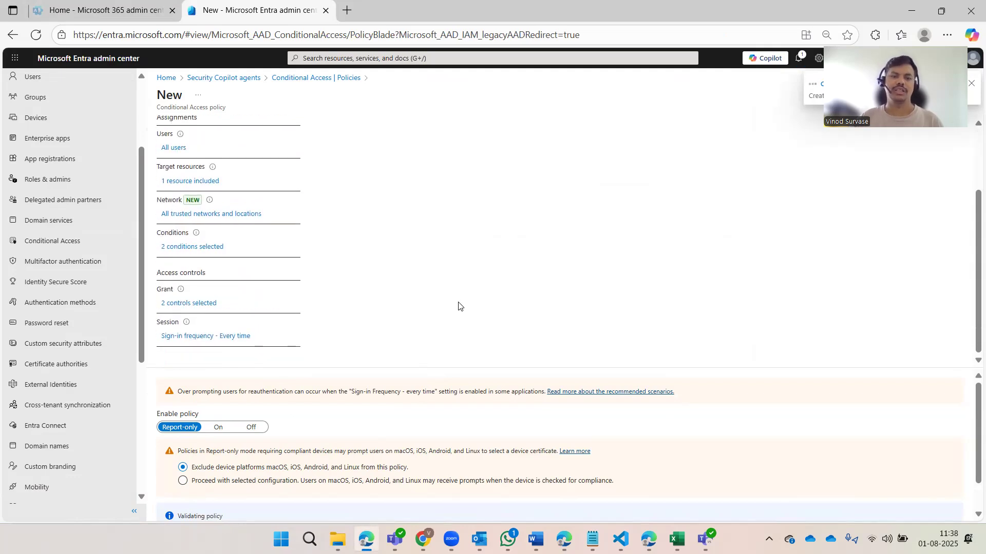
{"action": "scroll", "coordinate": [456, 307], "scroll_direction": "up", "scroll_amount": 2}
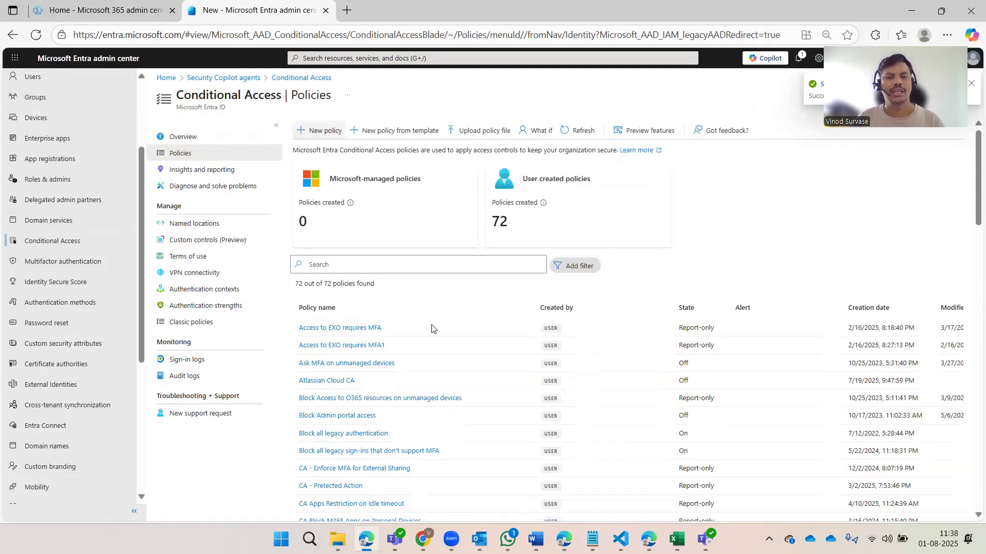
Search the policies list for 'snow' to find Snow App, then clear the search
{"action": "left_click", "coordinate": [391, 268]}
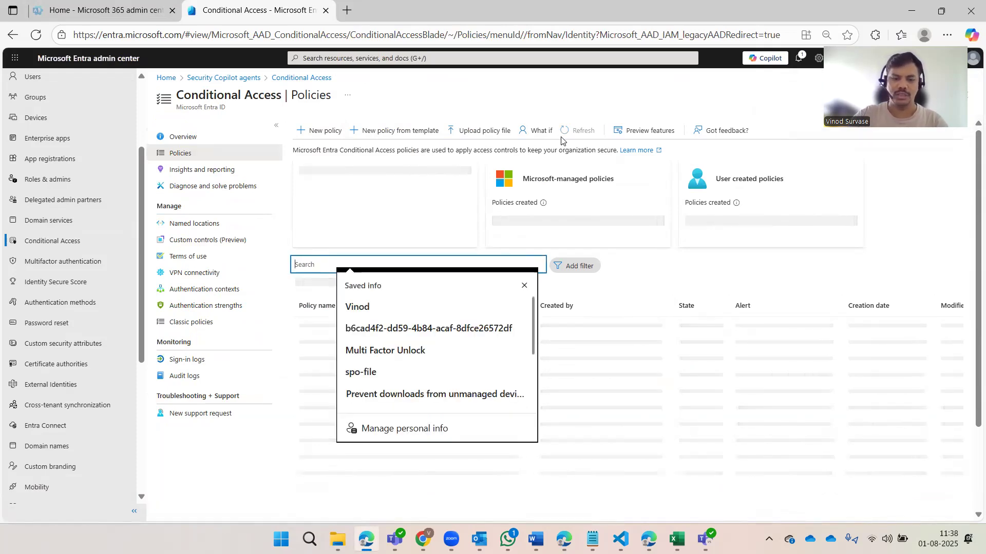
{"action": "type", "text": "snow"}
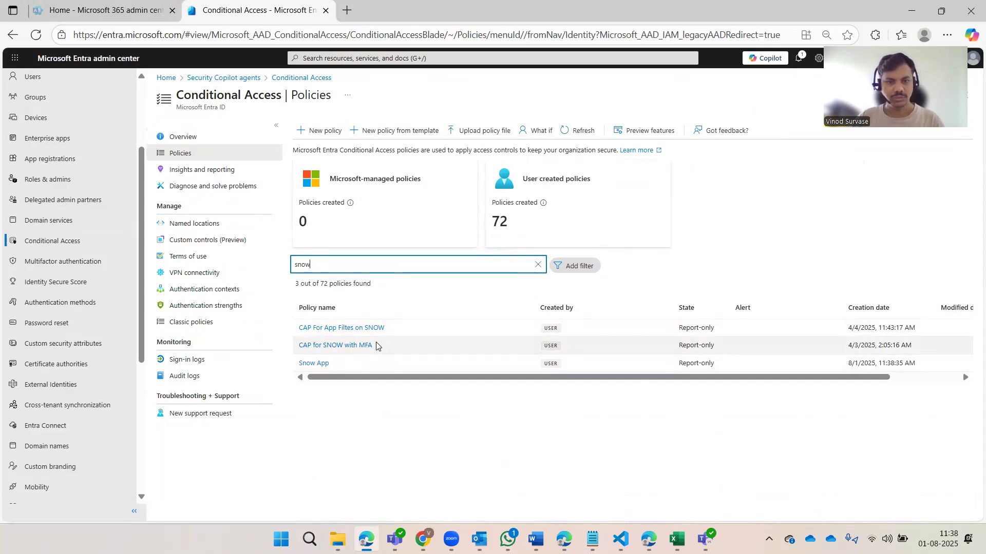
{"action": "left_click", "coordinate": [538, 265]}
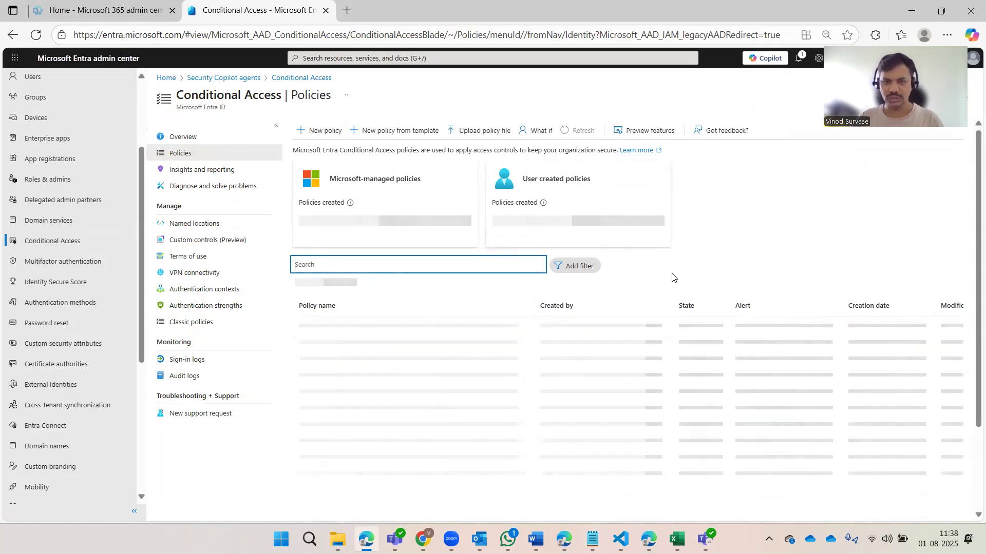
{"action": "scroll", "coordinate": [408, 377], "scroll_direction": "down", "scroll_amount": 8}
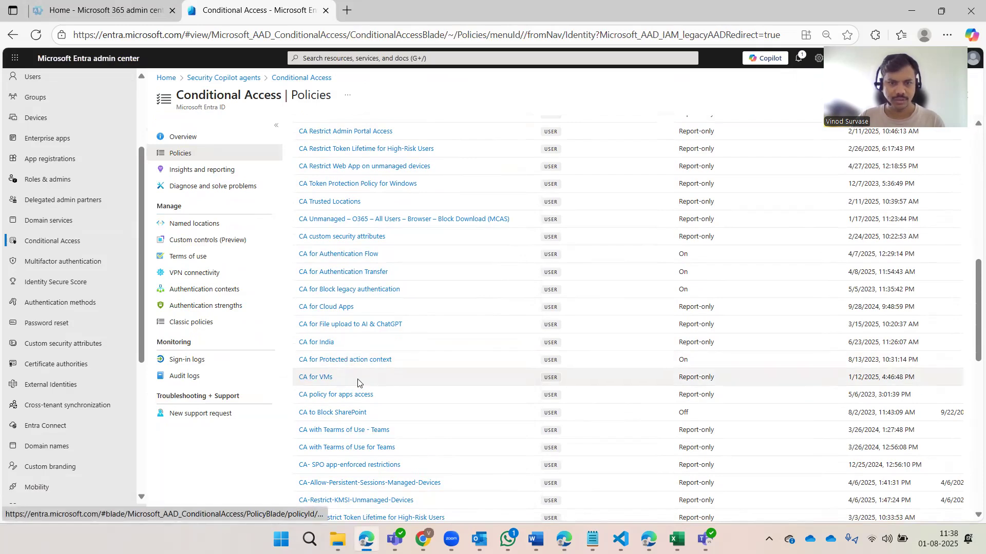
{"action": "scroll", "coordinate": [360, 382], "scroll_direction": "down", "scroll_amount": 1}
{"action": "scroll", "coordinate": [360, 383], "scroll_direction": "down", "scroll_amount": 10}
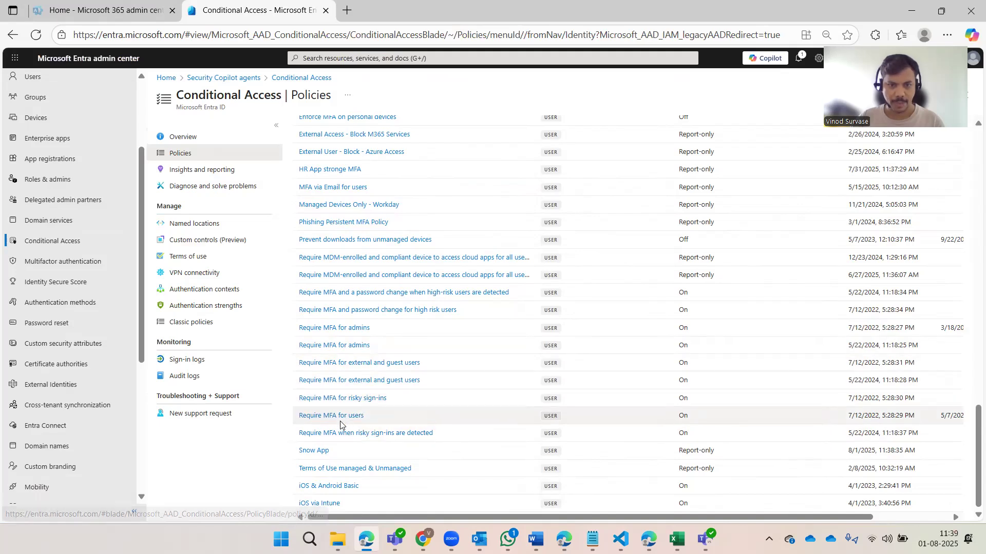
{"action": "left_click", "coordinate": [339, 420]}
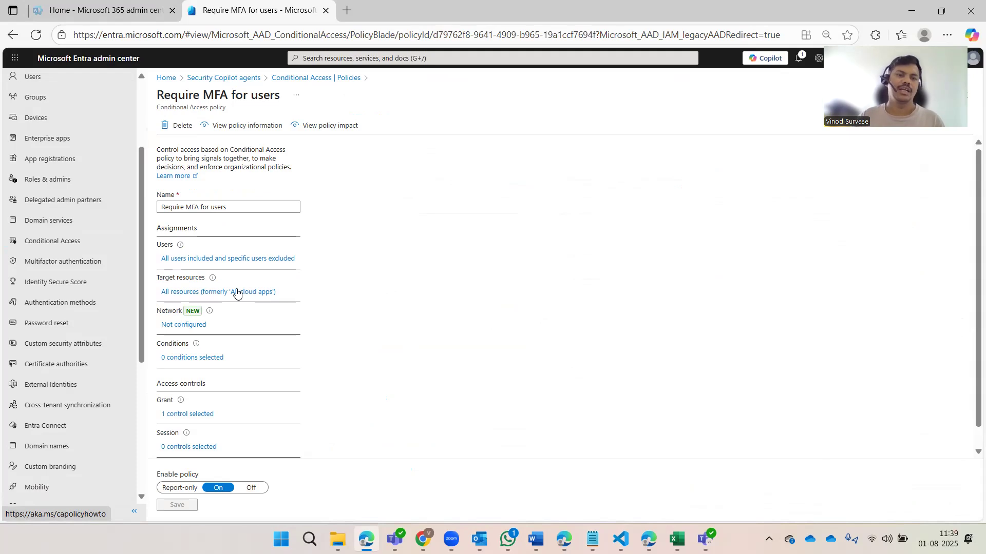
{"action": "scroll", "coordinate": [244, 312], "scroll_direction": "down", "scroll_amount": 1}
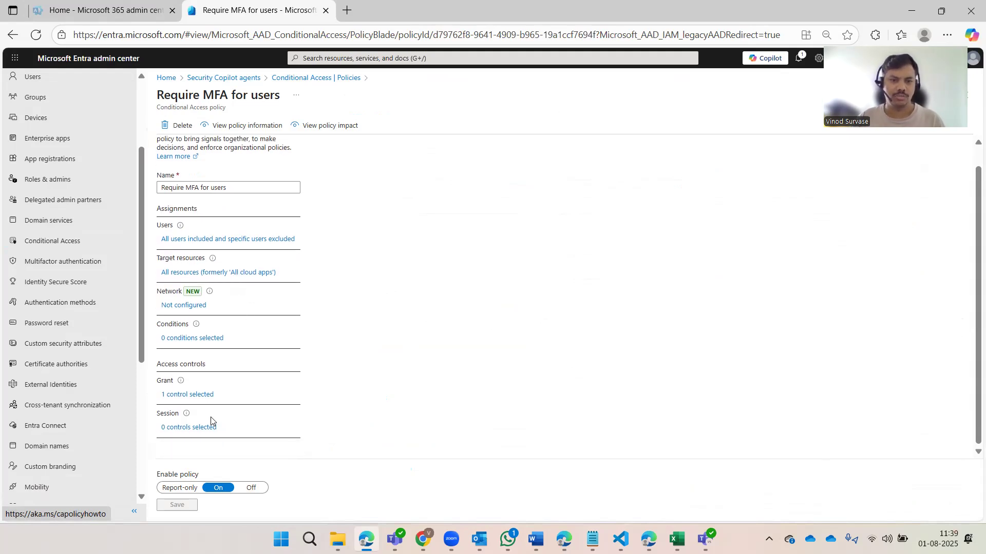
{"action": "left_click", "coordinate": [171, 398]}
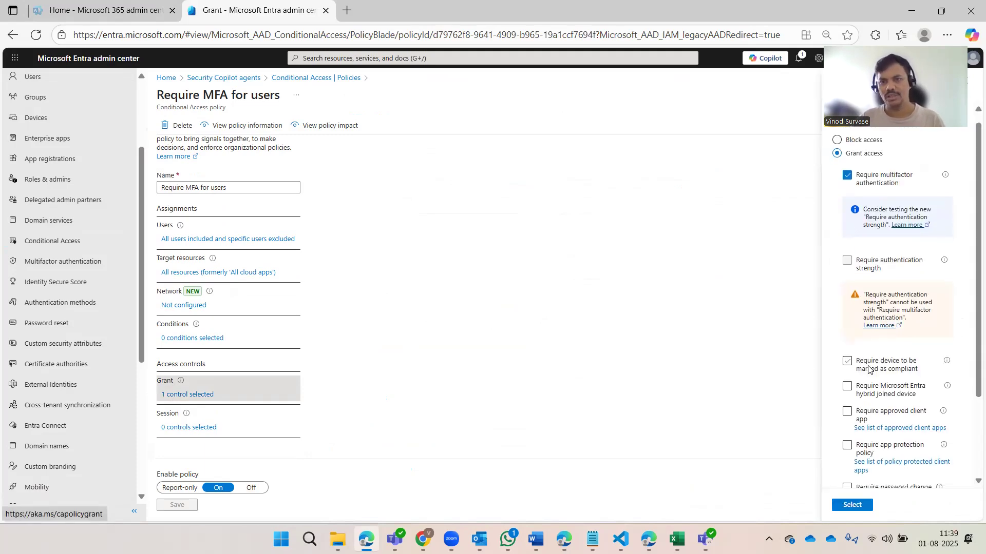
{"action": "scroll", "coordinate": [867, 368], "scroll_direction": "down", "scroll_amount": 3}
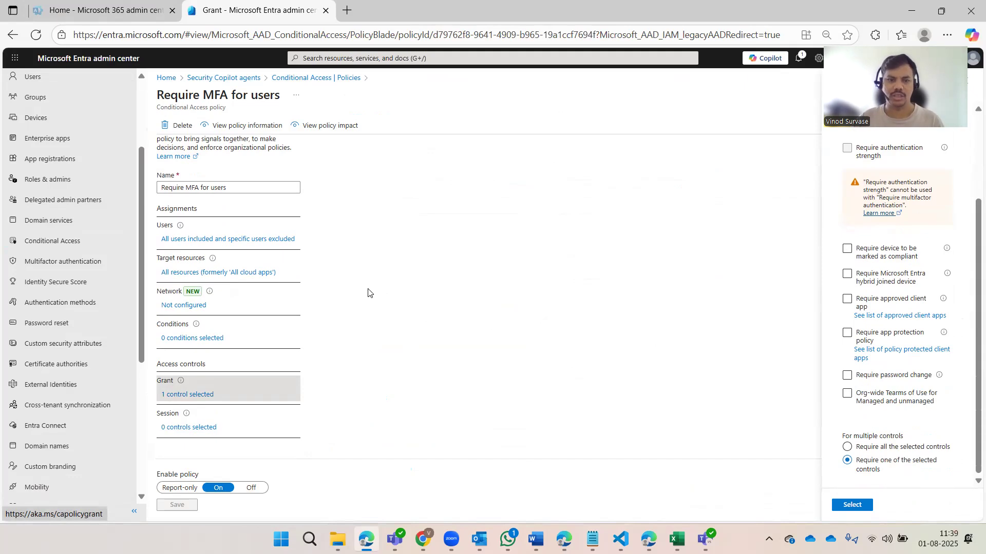
{"action": "left_click", "coordinate": [188, 430]}
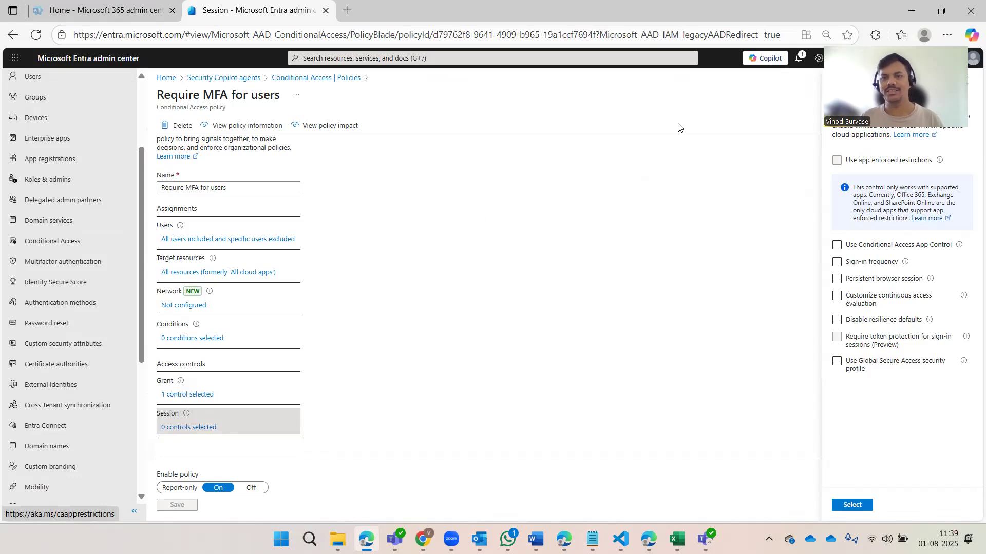
{"action": "left_click", "coordinate": [965, 82]}
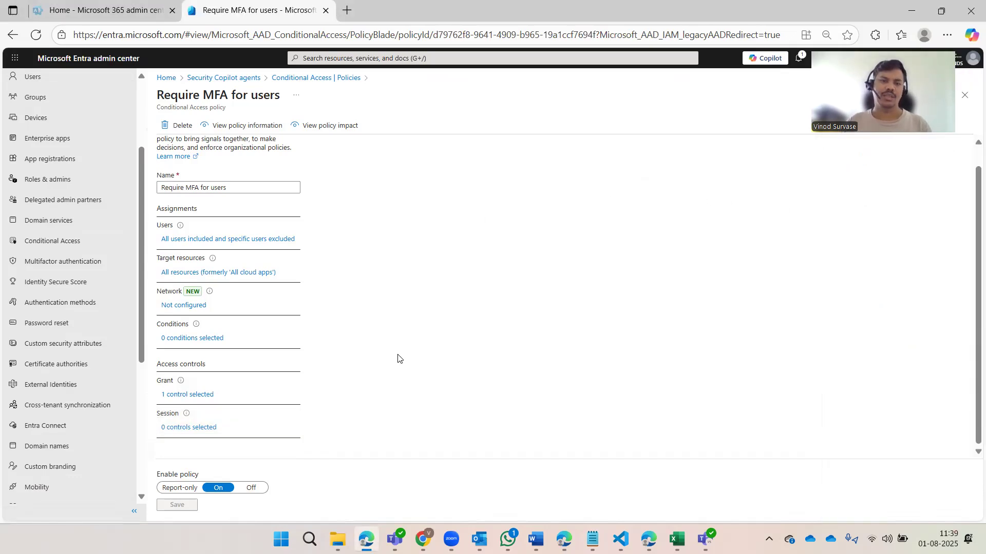
{"action": "scroll", "coordinate": [390, 334], "scroll_direction": "up", "scroll_amount": 1}
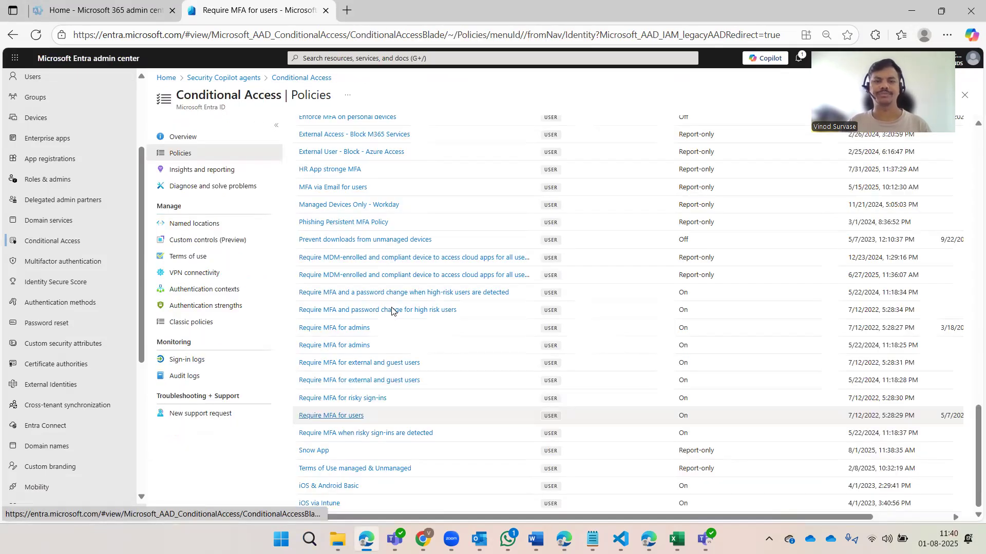